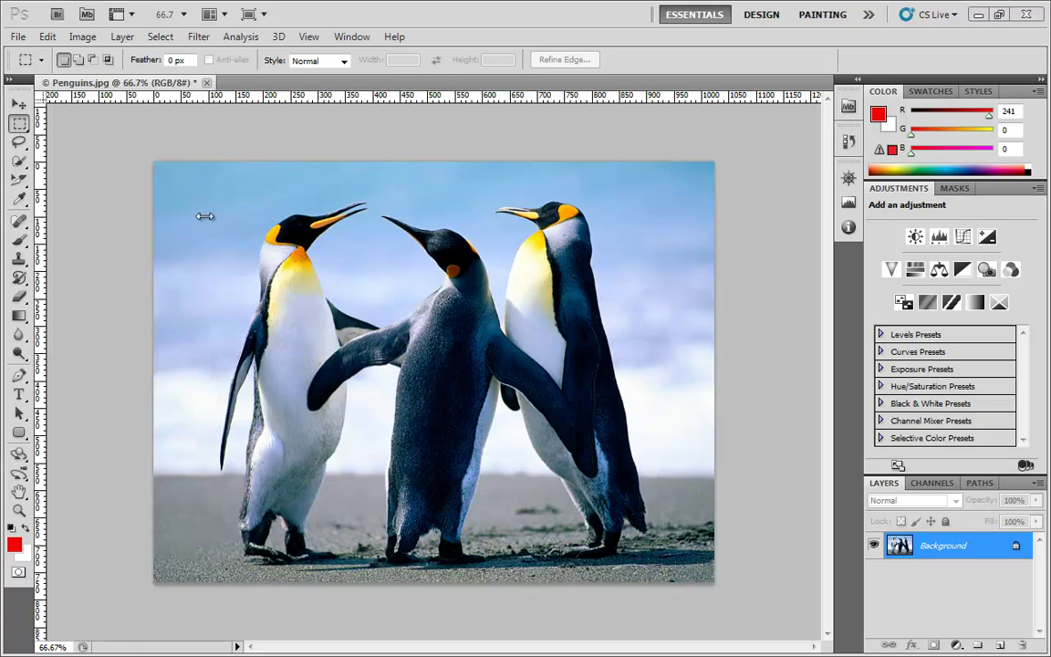
Add a Levels adjustment layer above the Background and return to the list of adjustments.
{"action": "left_click", "coordinate": [940, 237]}
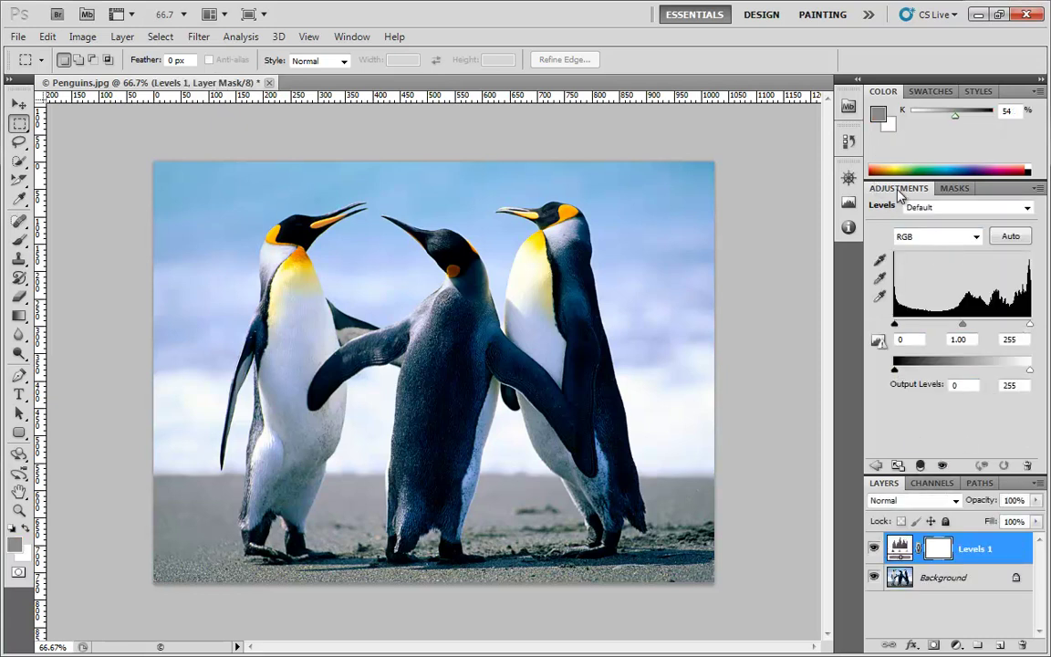
{"action": "left_click", "coordinate": [879, 466]}
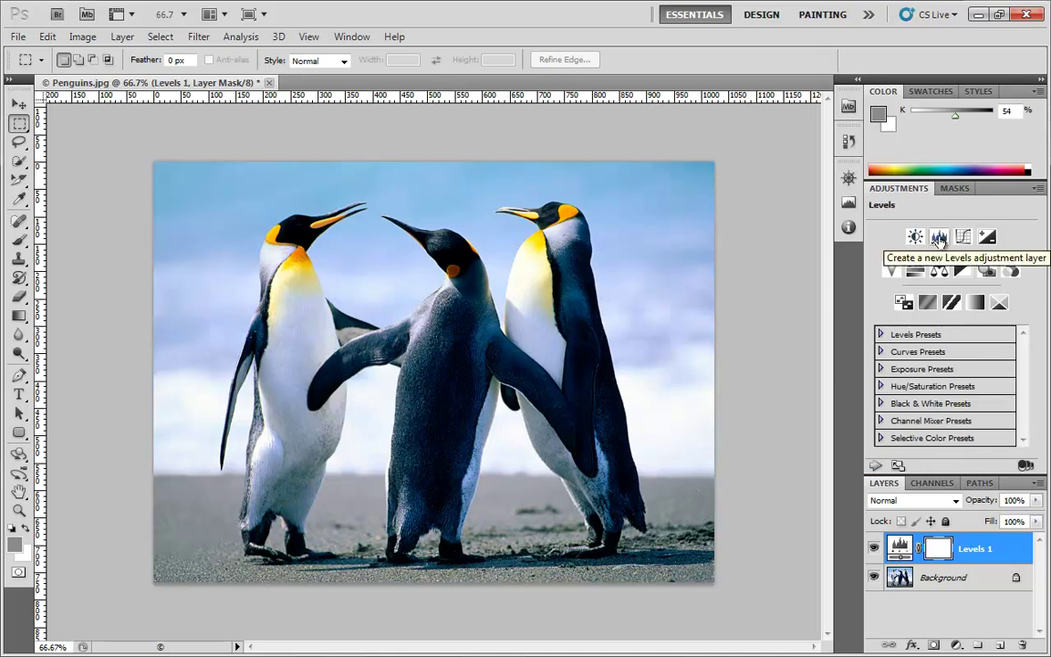
{"action": "left_click", "coordinate": [955, 645]}
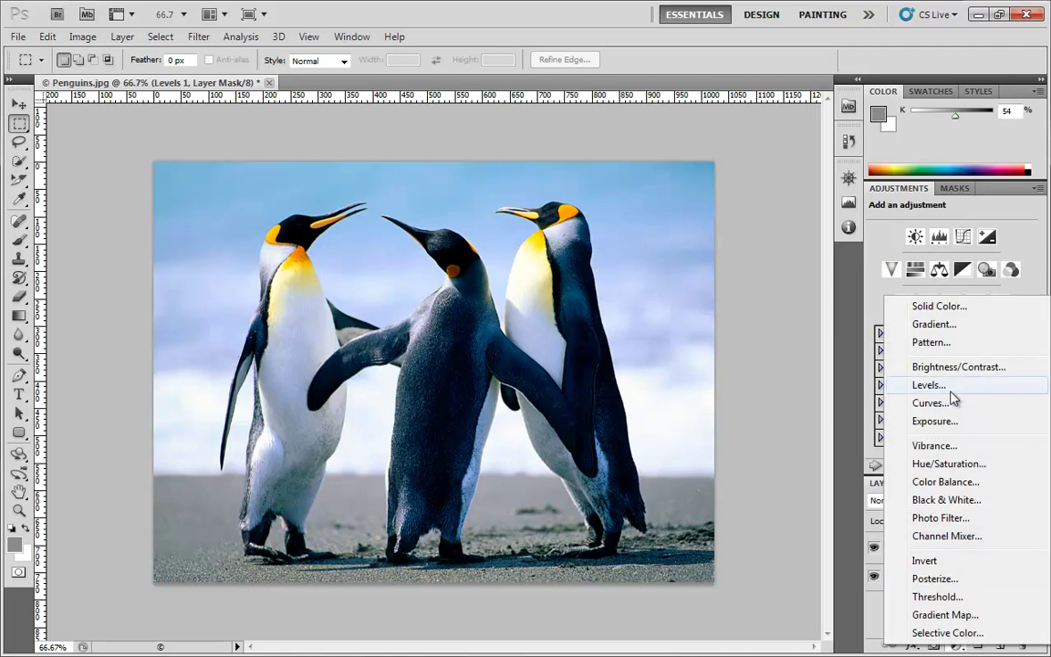
{"action": "left_click", "coordinate": [121, 36]}
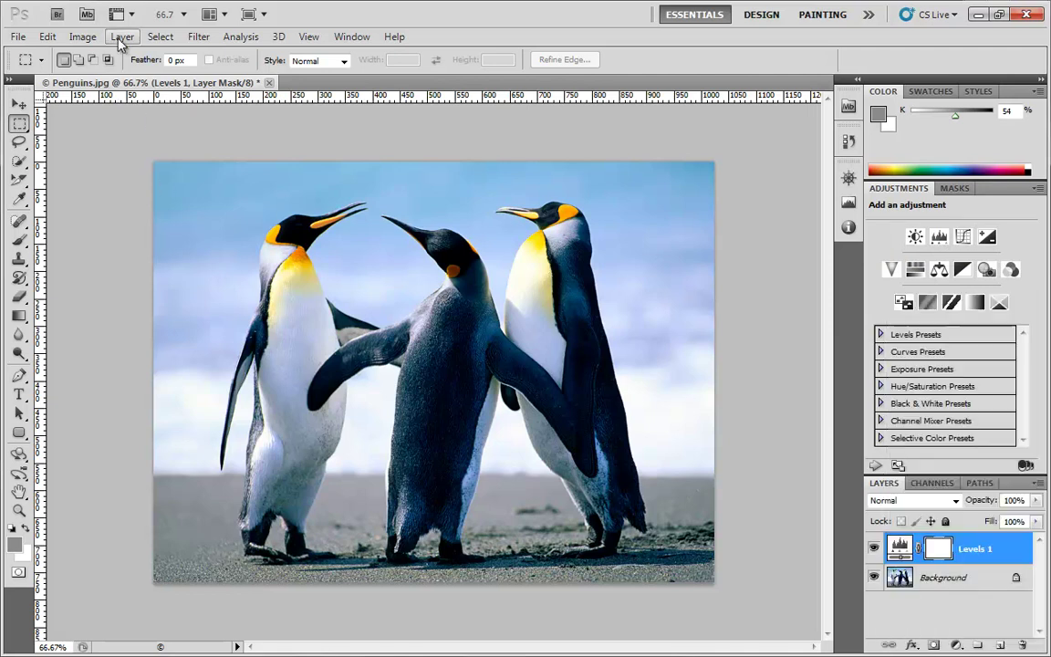
{"action": "left_click", "coordinate": [121, 38]}
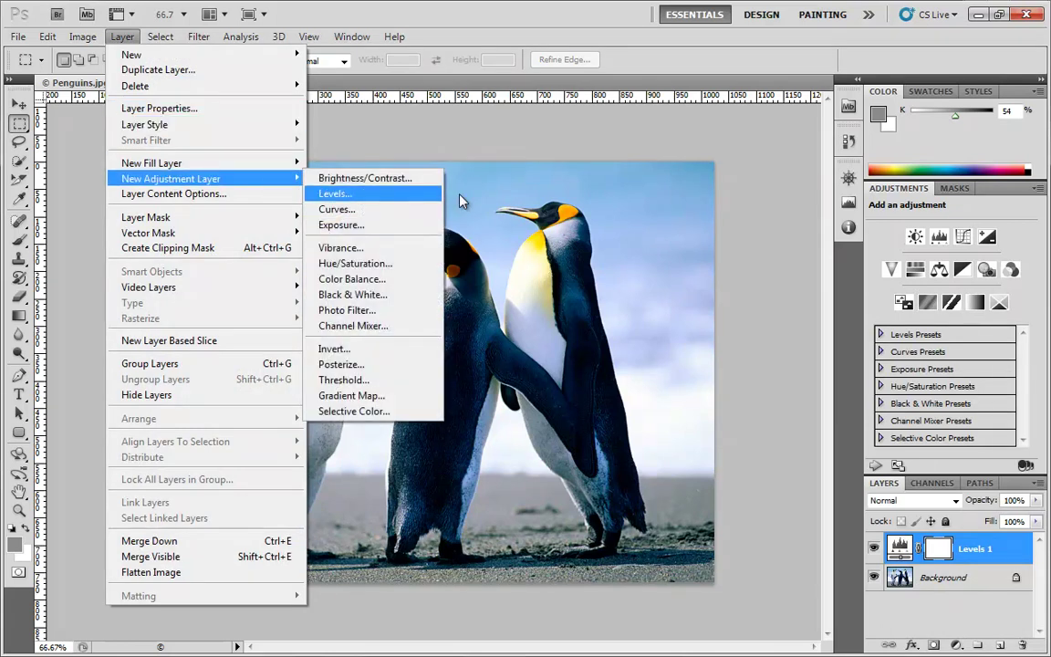
{"action": "left_click", "coordinate": [741, 164]}
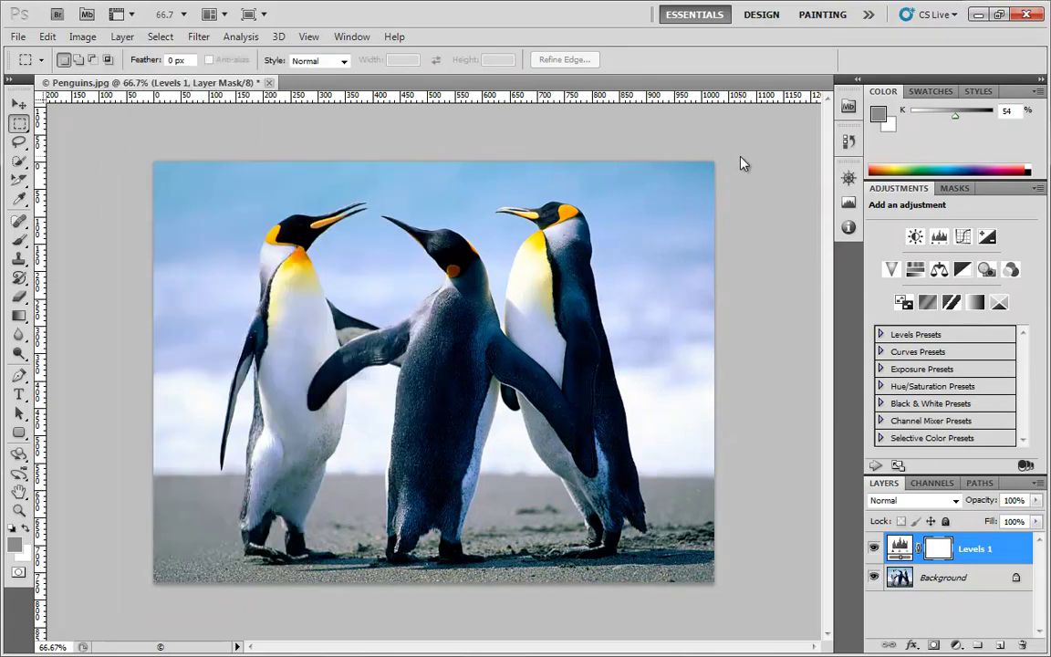
Reopen the settings of the Levels 1 adjustment layer.
{"action": "left_click", "coordinate": [899, 548]}
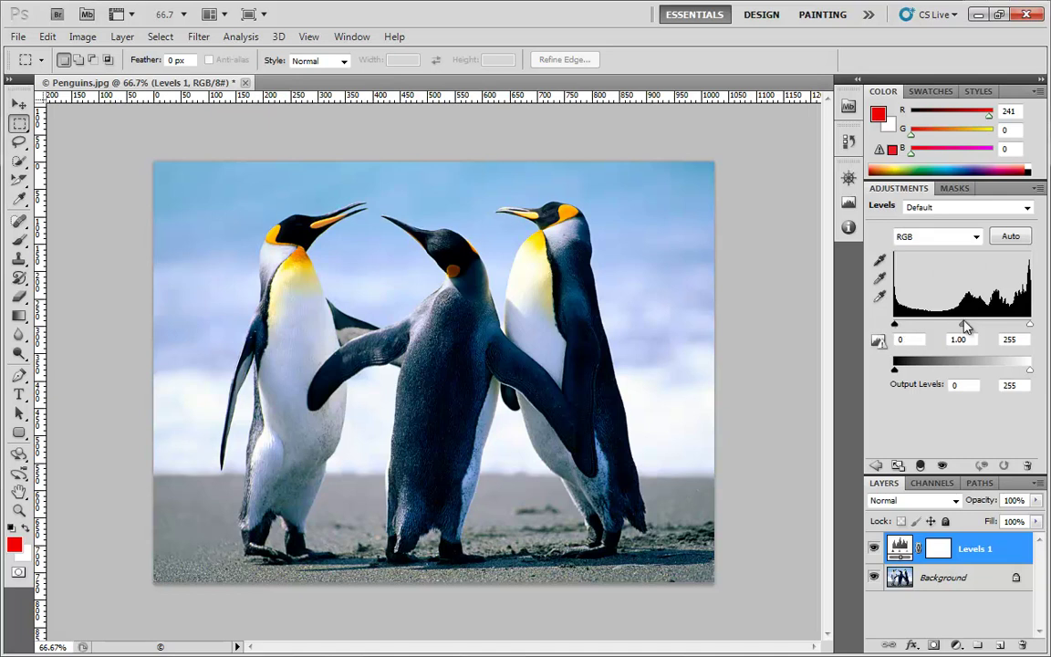
{"action": "left_click", "coordinate": [1028, 326]}
Try a shadow input level of 125 before restoring it to 0, and bring the highlight input level to 238.
{"action": "left_click_drag", "start_coordinate": [896, 327], "coordinate": [960, 327]}
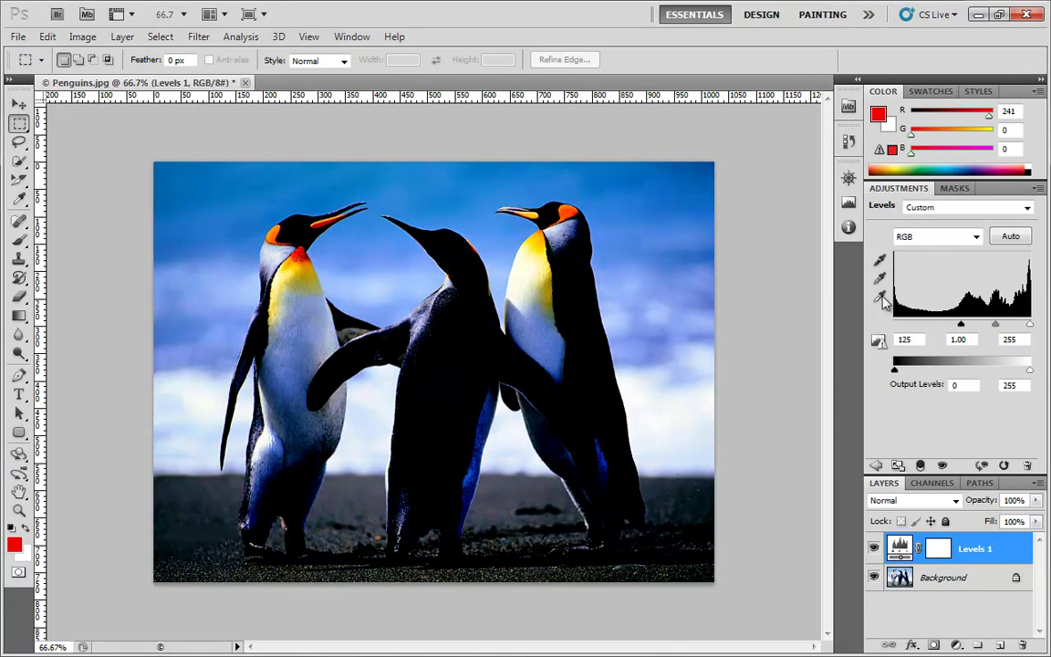
{"action": "left_click_drag", "start_coordinate": [960, 326], "coordinate": [878, 337]}
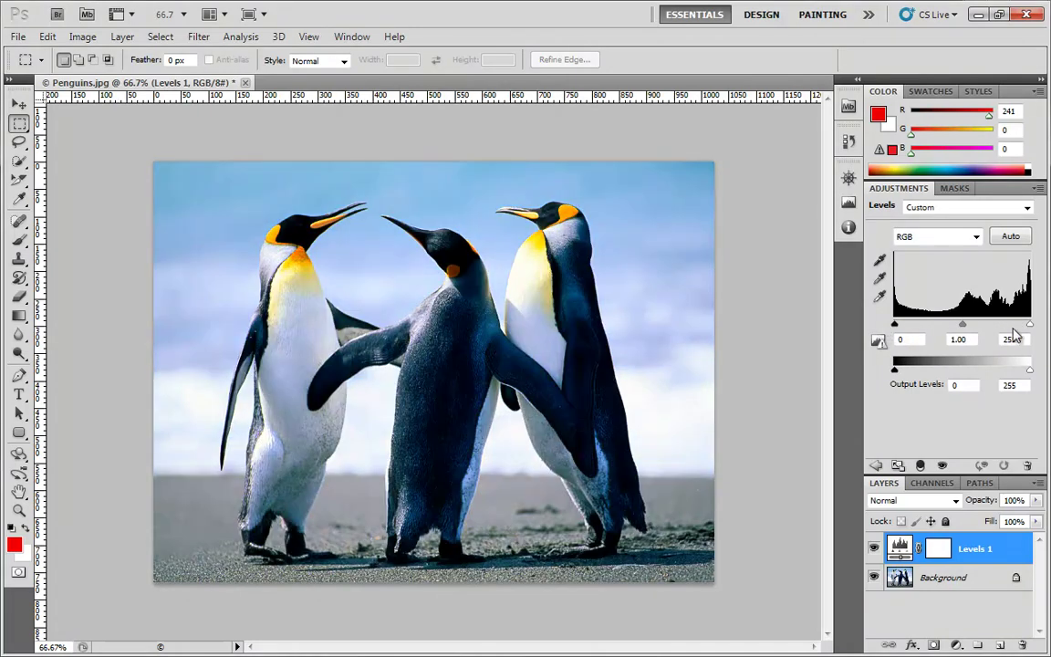
{"action": "left_click_drag", "start_coordinate": [1030, 330], "coordinate": [974, 328]}
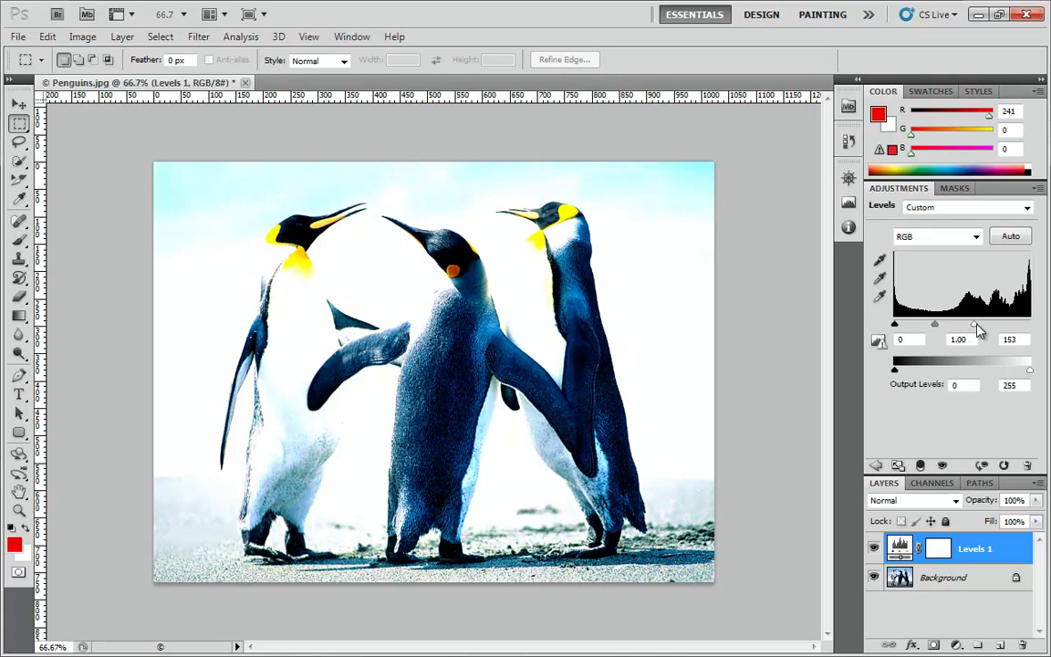
{"action": "left_click_drag", "start_coordinate": [974, 326], "coordinate": [1021, 325]}
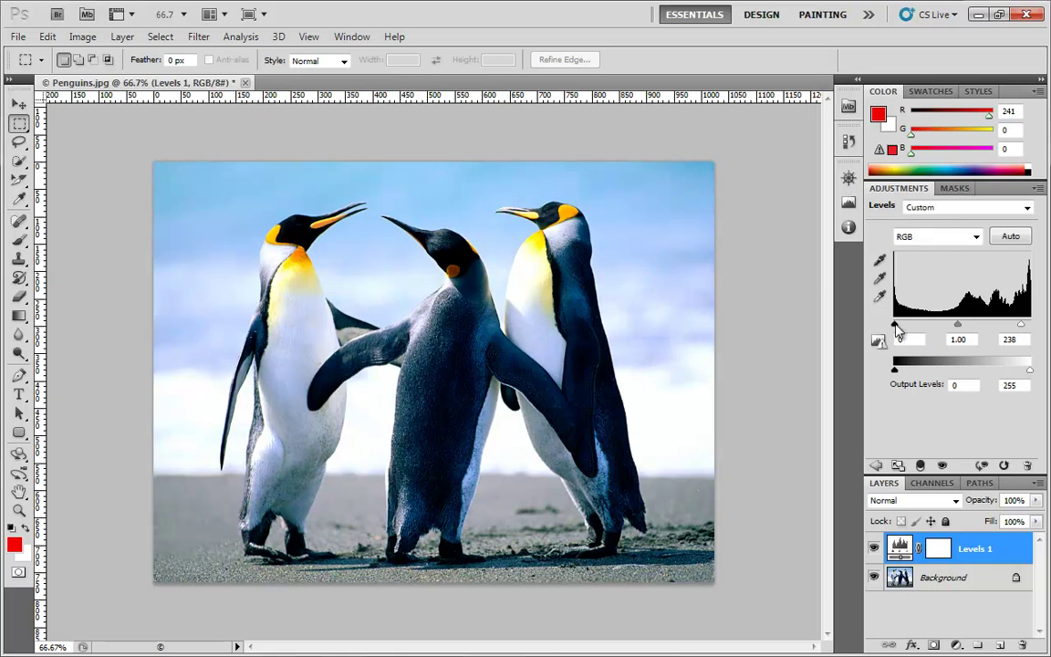
Try input levels of 49 for shadows and 210 for highlights, and restore them to 0 and 255.
{"action": "left_click_drag", "start_coordinate": [896, 326], "coordinate": [918, 326]}
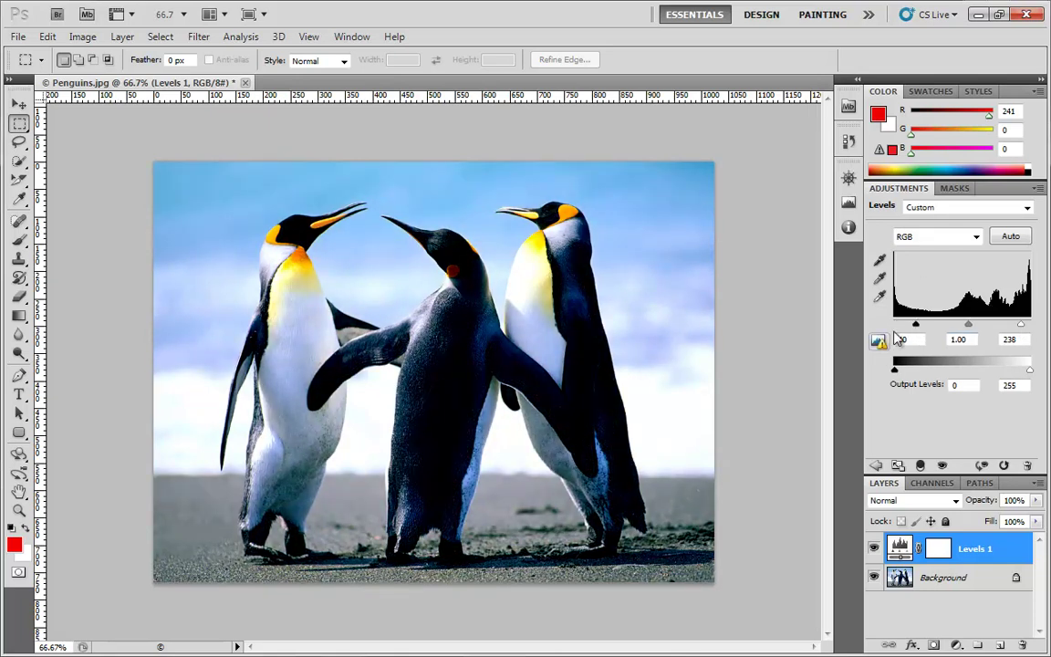
{"action": "left_click_drag", "start_coordinate": [916, 326], "coordinate": [921, 327]}
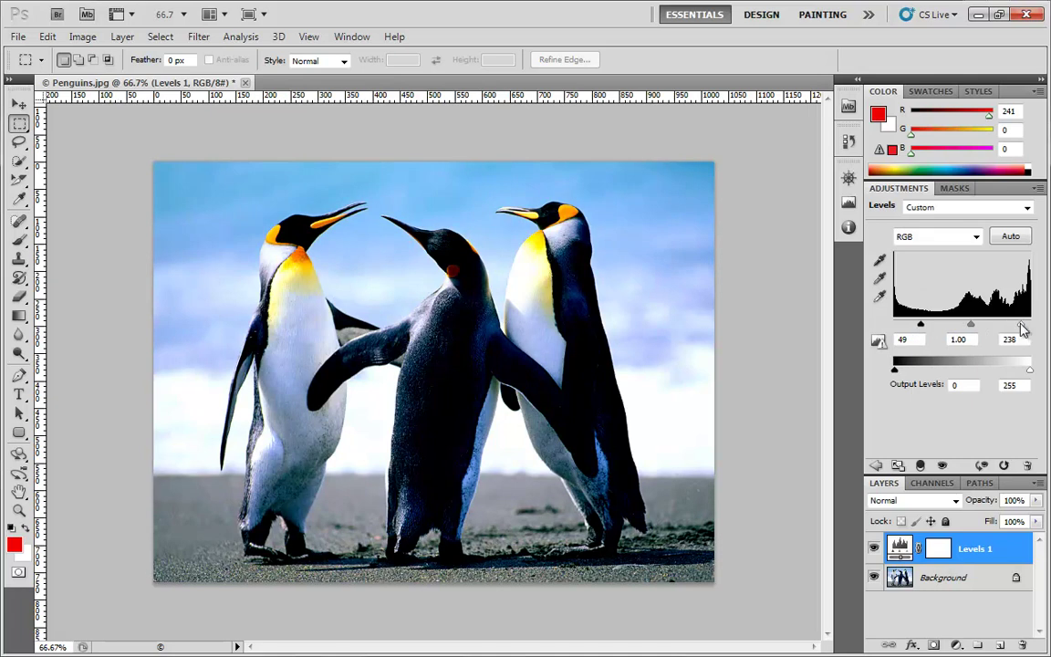
{"action": "left_click_drag", "start_coordinate": [1021, 326], "coordinate": [1007, 328]}
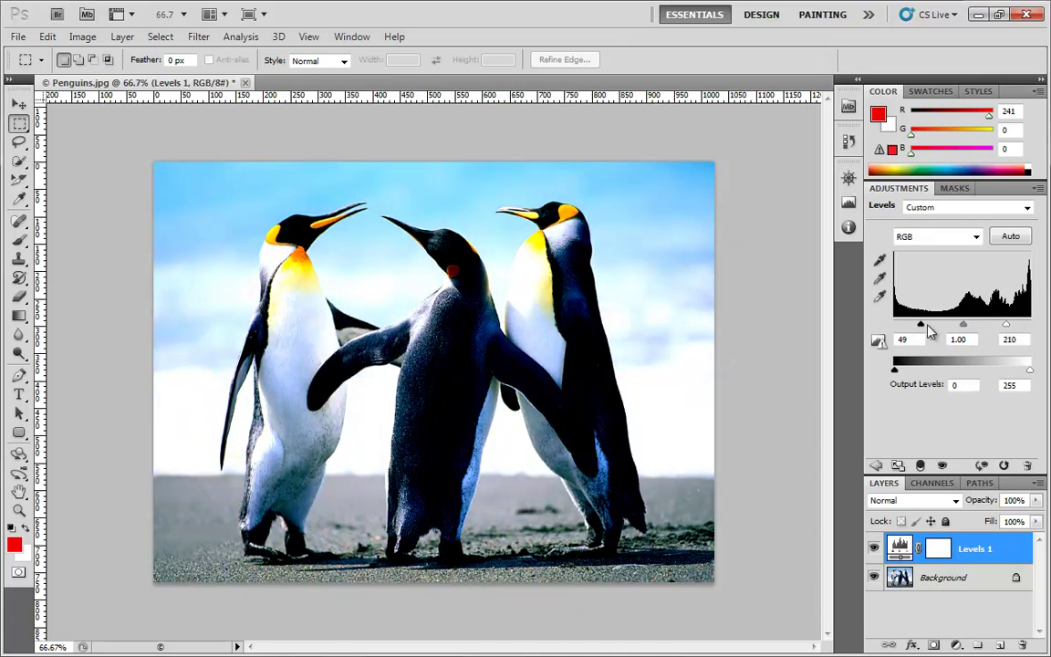
{"action": "left_click_drag", "start_coordinate": [921, 326], "coordinate": [893, 325]}
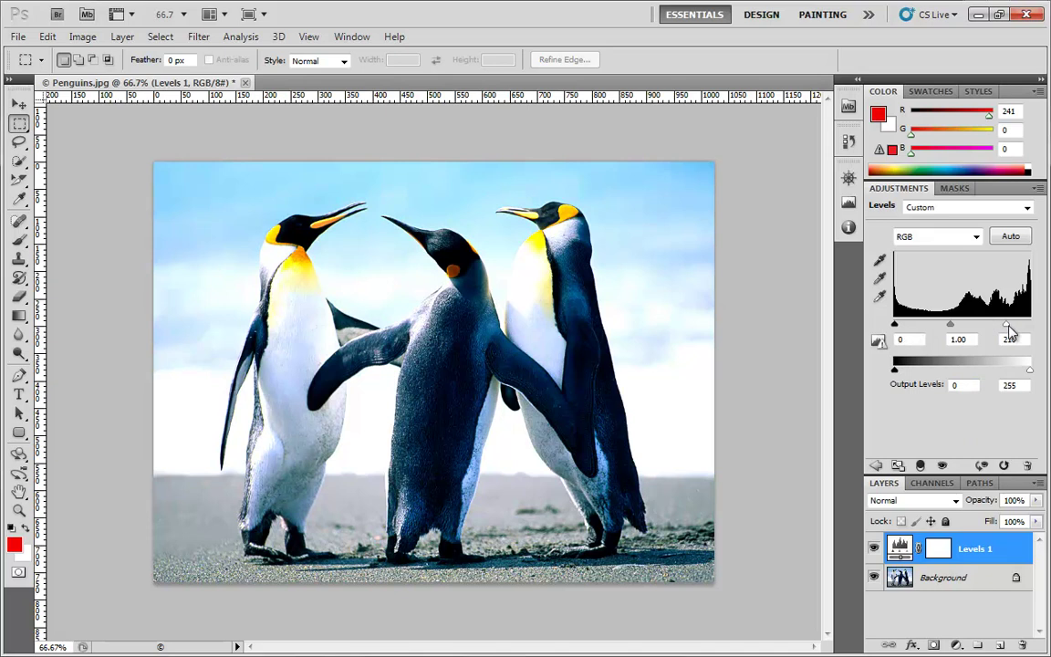
{"action": "left_click_drag", "start_coordinate": [1008, 326], "coordinate": [1029, 325]}
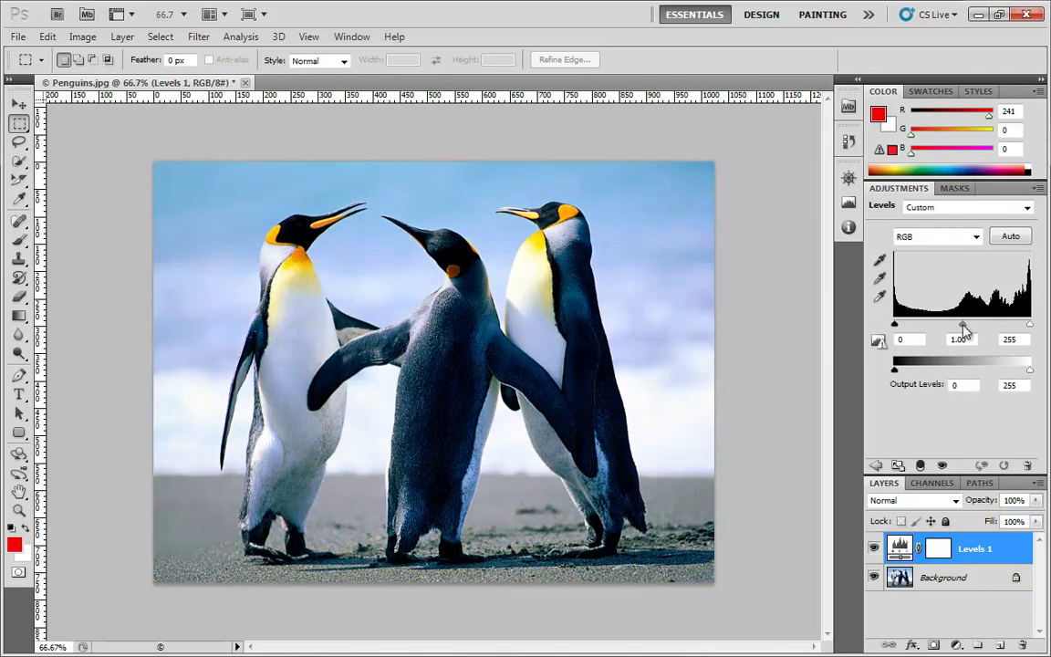
Try darkening the photo's midtones by lowering the midtone input level to 0.25.
{"action": "mouse_move", "coordinate": [961, 326]}
{"action": "left_mouse_down"}
{"action": "mouse_move", "coordinate": [921, 326]}
{"action": "mouse_move", "coordinate": [1009, 336]}
{"action": "mouse_move", "coordinate": [964, 340]}
{"action": "mouse_move", "coordinate": [976, 326]}
{"action": "mouse_move", "coordinate": [1015, 335]}
{"action": "mouse_move", "coordinate": [970, 334]}
{"action": "left_mouse_up"}
{"action": "left_click_drag", "start_coordinate": [926, 331], "coordinate": [963, 329]}
{"action": "left_click_drag", "start_coordinate": [964, 325], "coordinate": [1001, 326]}
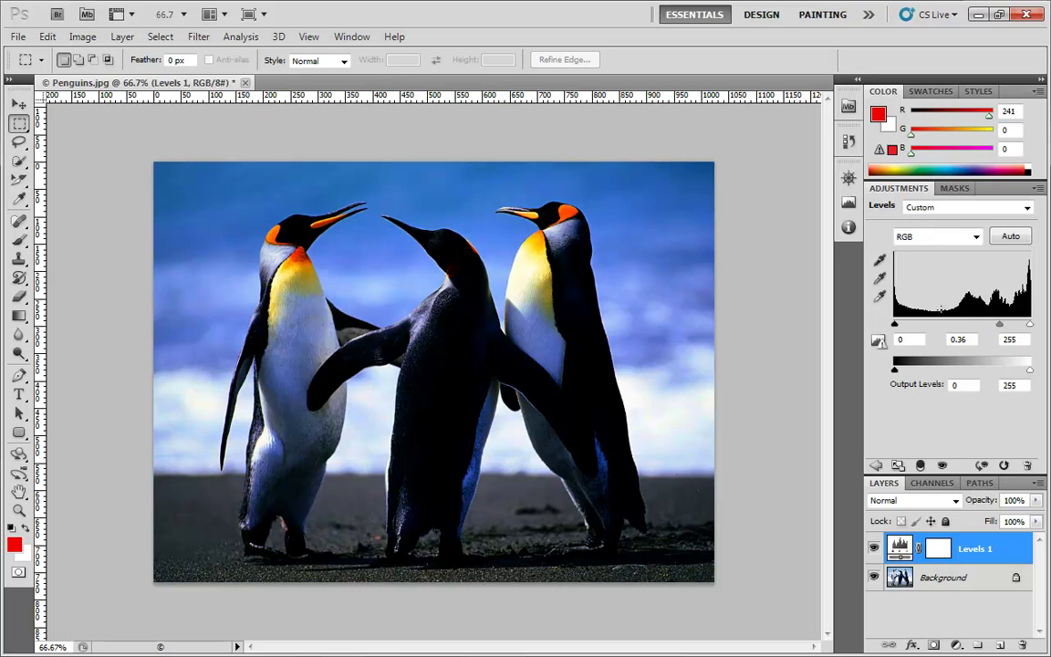
{"action": "mouse_move", "coordinate": [999, 325]}
{"action": "left_mouse_down"}
{"action": "mouse_move", "coordinate": [969, 325]}
{"action": "mouse_move", "coordinate": [1008, 325]}
{"action": "left_mouse_up"}
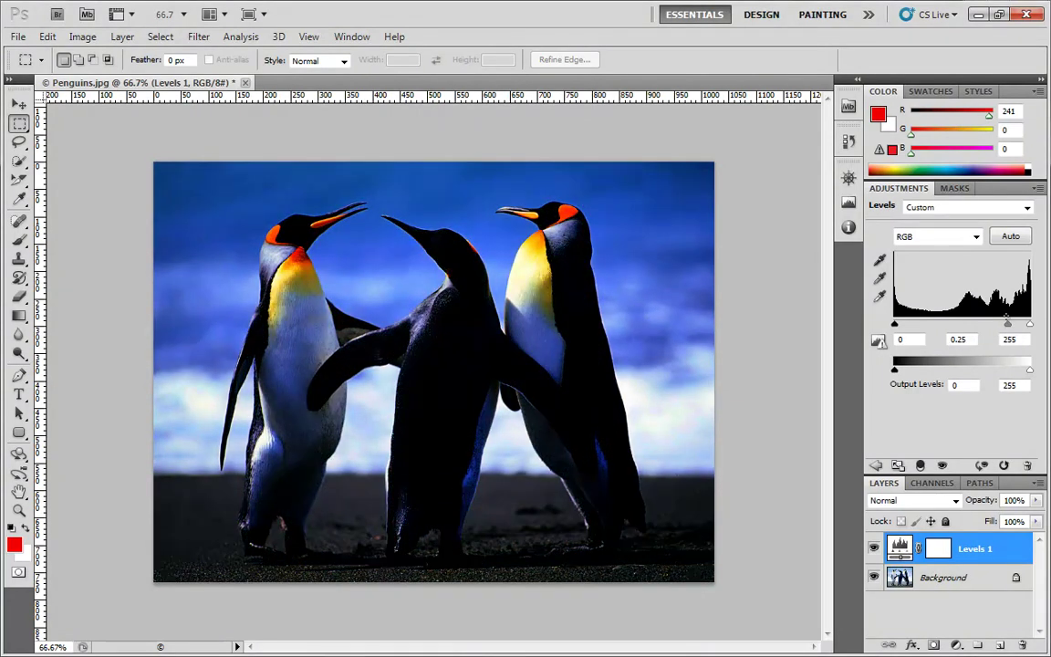
{"action": "left_click_drag", "start_coordinate": [1004, 282], "coordinate": [892, 292]}
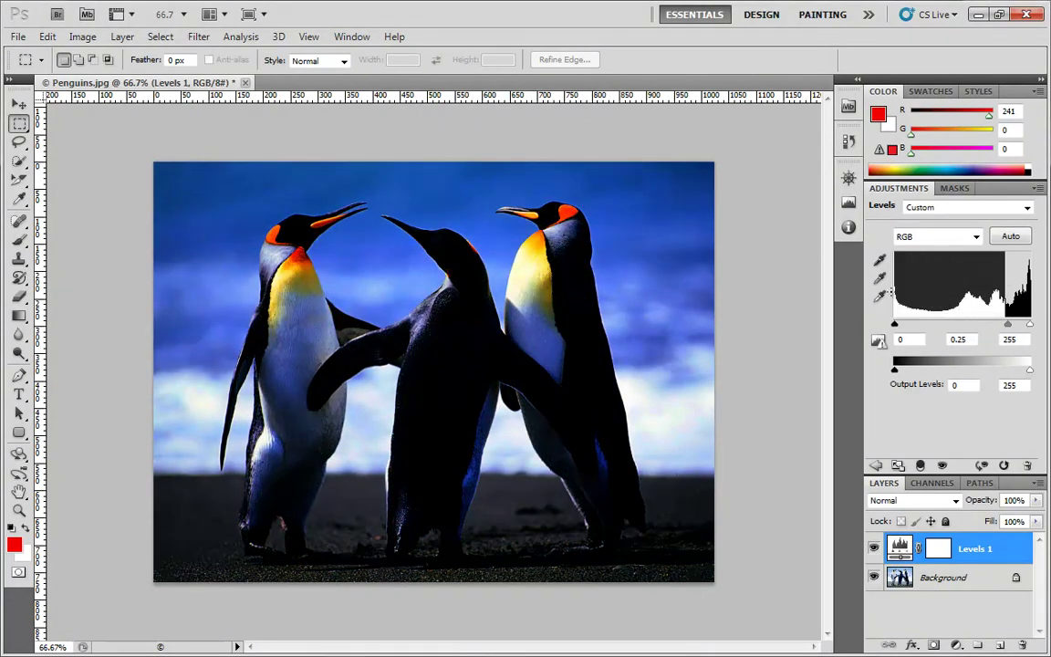
Set the midtone input level to 0.91 and the shadow input level to 0, and calculate a more accurate histogram.
{"action": "left_click_drag", "start_coordinate": [1007, 325], "coordinate": [967, 327]}
{"action": "left_click", "coordinate": [916, 340]}
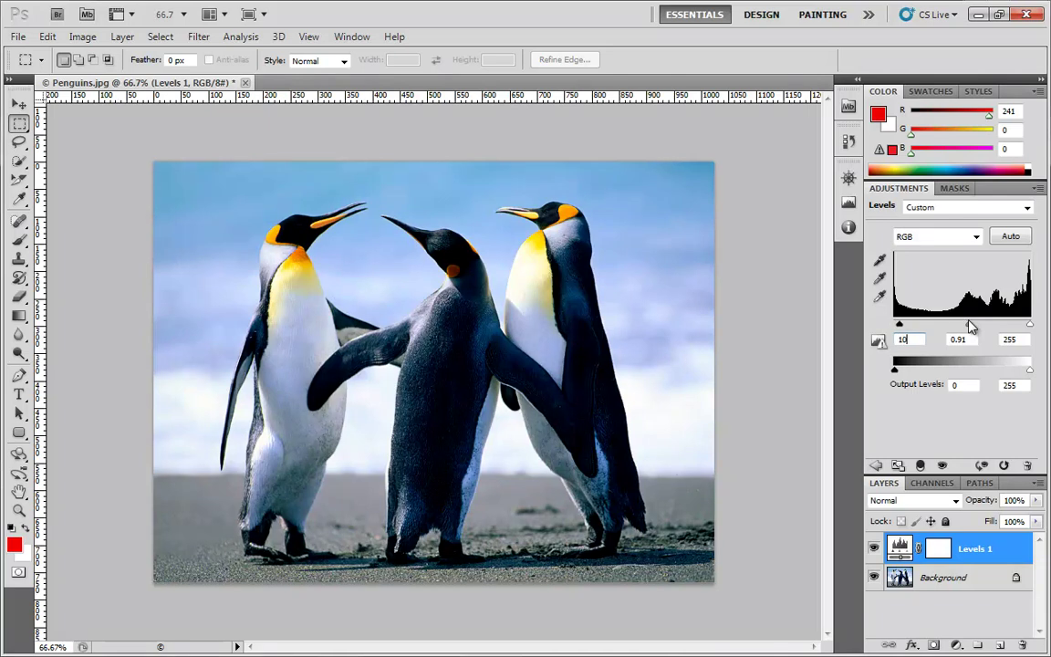
{"action": "left_click", "coordinate": [916, 338]}
{"action": "type", "text": "0"}
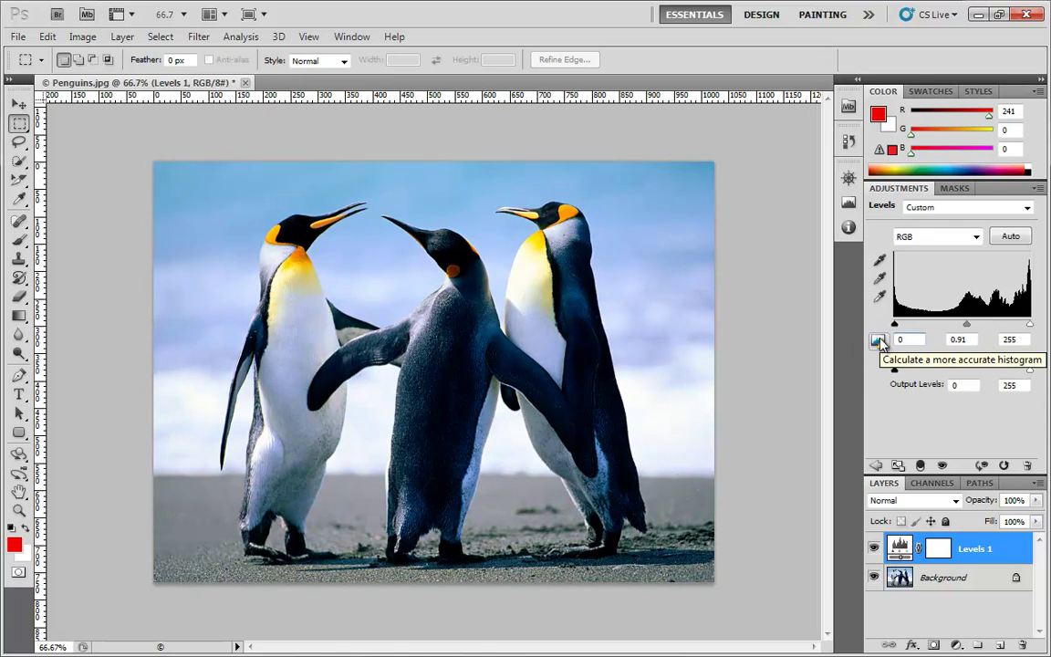
{"action": "left_click", "coordinate": [879, 340]}
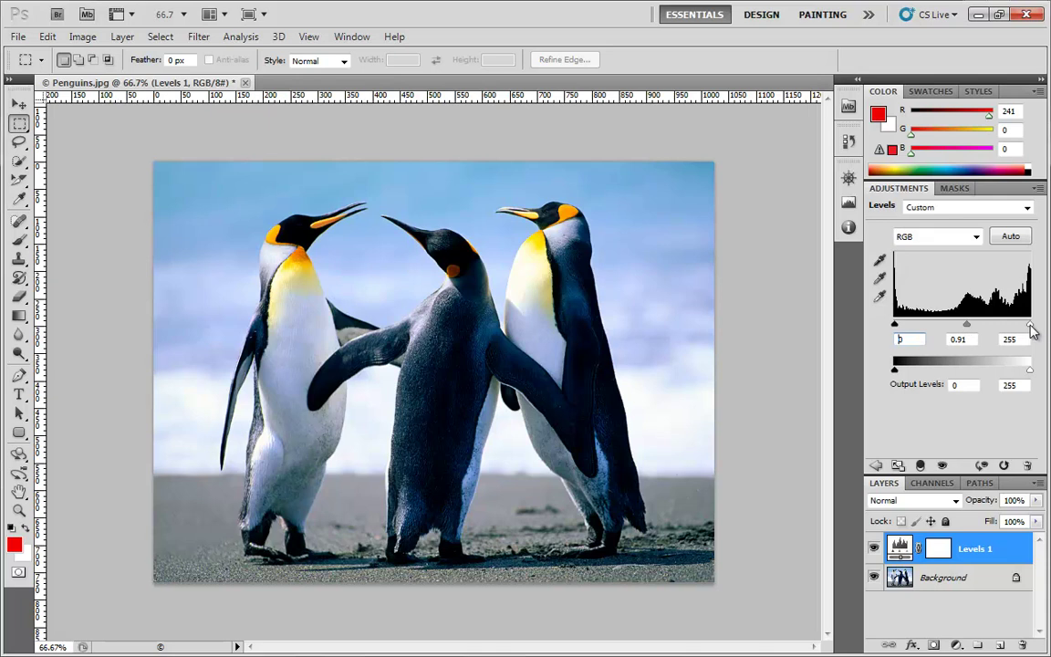
Try lifting the black output level to 31 and restore it to 0.
{"action": "left_click_drag", "start_coordinate": [1030, 326], "coordinate": [1050, 334]}
{"action": "left_click_drag", "start_coordinate": [895, 325], "coordinate": [882, 329]}
{"action": "left_click_drag", "start_coordinate": [898, 374], "coordinate": [876, 370]}
{"action": "left_click_drag", "start_coordinate": [899, 372], "coordinate": [912, 379]}
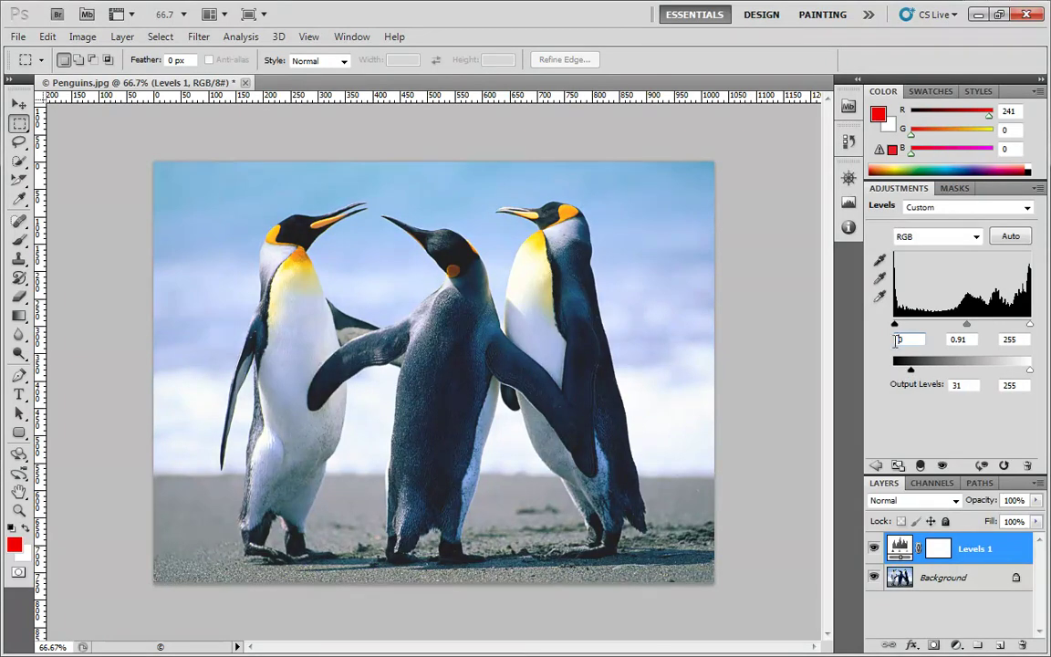
{"action": "left_click_drag", "start_coordinate": [910, 369], "coordinate": [879, 379]}
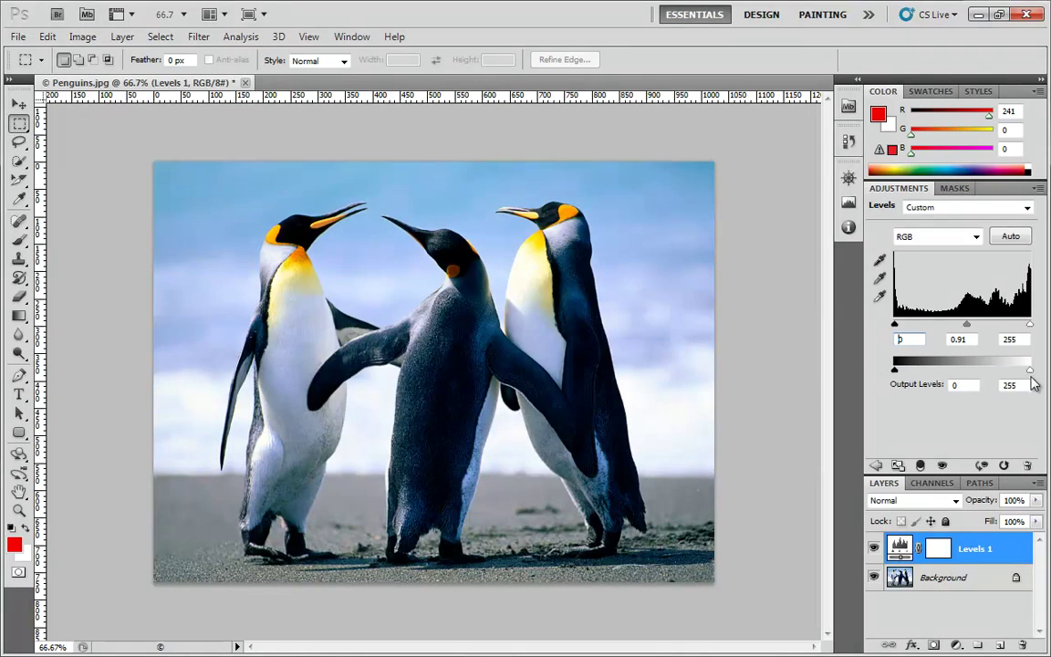
Try black output levels of 34 and 17 with white kept at 255, and return the black output to 0.
{"action": "mouse_move", "coordinate": [1029, 370]}
{"action": "left_mouse_down"}
{"action": "mouse_move", "coordinate": [990, 376]}
{"action": "mouse_move", "coordinate": [1048, 373]}
{"action": "left_mouse_up"}
{"action": "left_click_drag", "start_coordinate": [896, 369], "coordinate": [912, 370]}
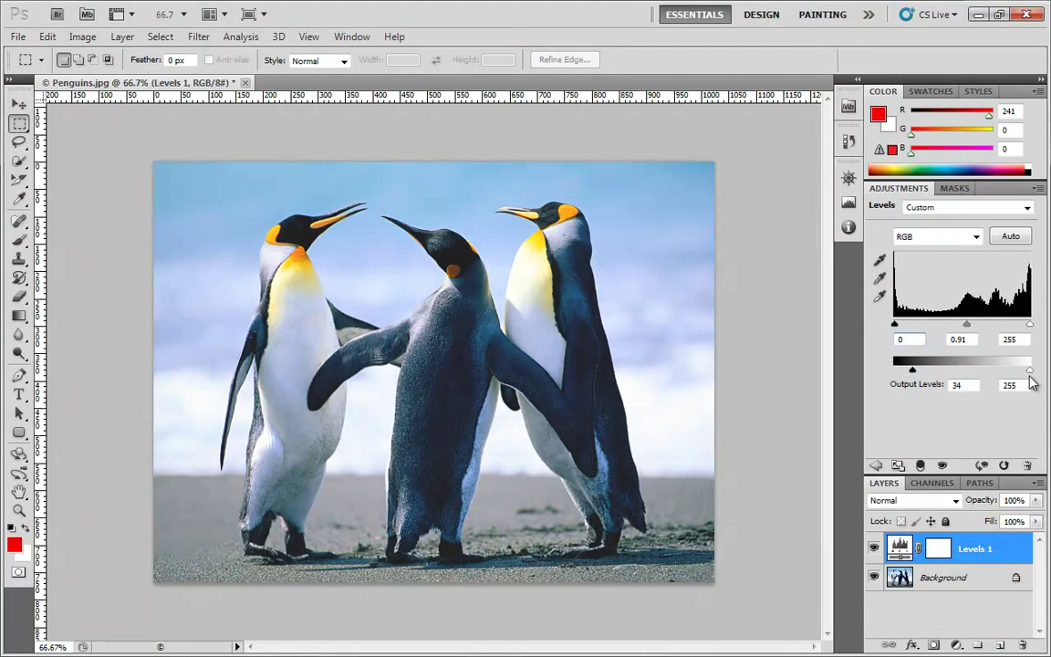
{"action": "mouse_move", "coordinate": [1033, 372]}
{"action": "left_mouse_down"}
{"action": "mouse_move", "coordinate": [964, 375]}
{"action": "mouse_move", "coordinate": [1037, 373]}
{"action": "left_mouse_up"}
{"action": "mouse_move", "coordinate": [914, 371]}
{"action": "left_mouse_down"}
{"action": "mouse_move", "coordinate": [894, 370]}
{"action": "mouse_move", "coordinate": [903, 376]}
{"action": "left_mouse_up"}
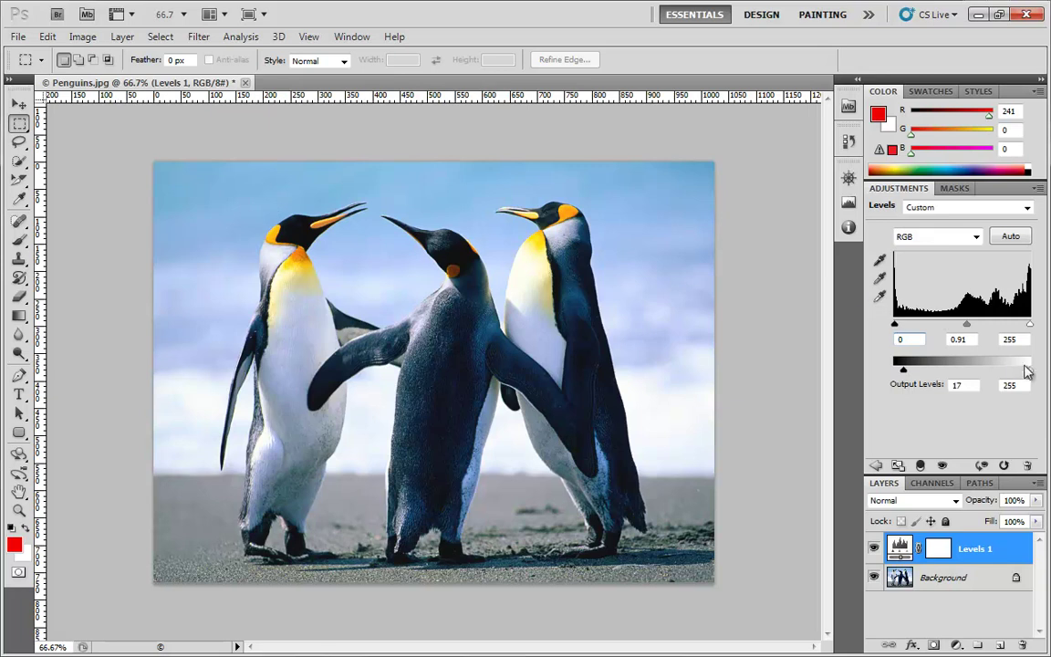
{"action": "mouse_move", "coordinate": [1031, 370]}
{"action": "left_mouse_down"}
{"action": "mouse_move", "coordinate": [1020, 369]}
{"action": "mouse_move", "coordinate": [1044, 370]}
{"action": "left_mouse_up"}
{"action": "left_click_drag", "start_coordinate": [908, 372], "coordinate": [888, 373]}
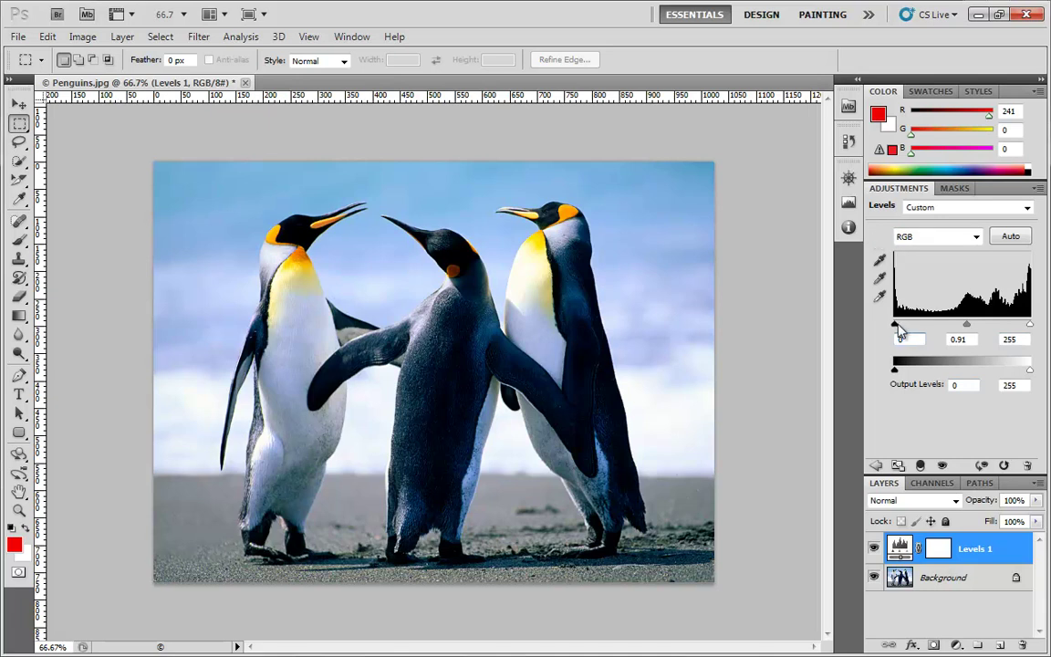
Try input levels of 8 for shadows, 1.29 for midtones and 232 for highlights.
{"action": "left_click_drag", "start_coordinate": [895, 325], "coordinate": [899, 327]}
{"action": "left_click_drag", "start_coordinate": [1030, 326], "coordinate": [952, 329]}
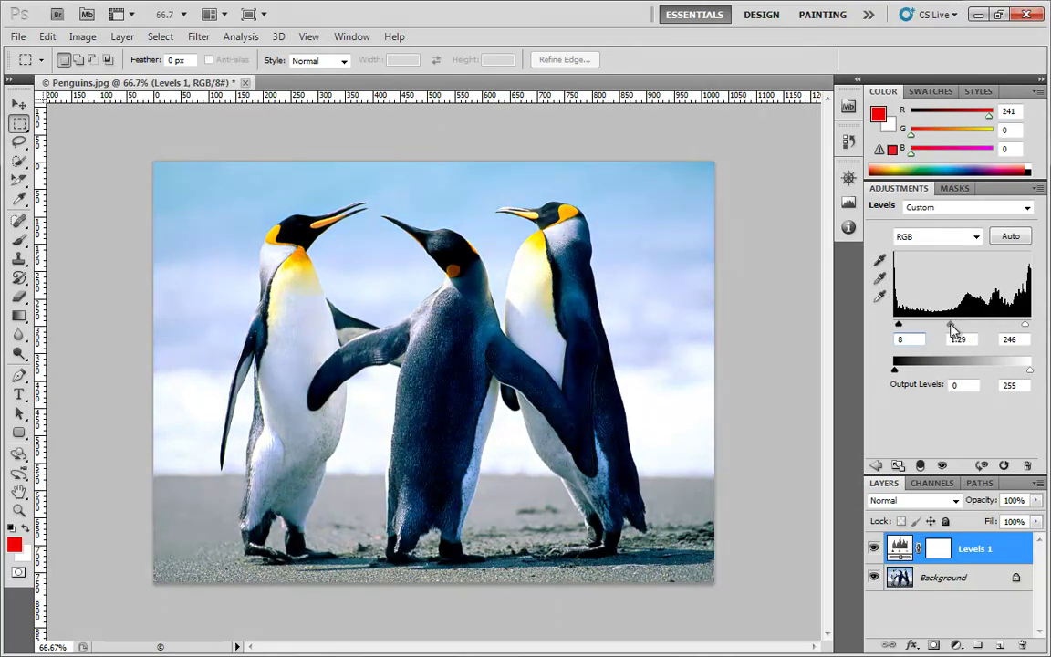
{"action": "left_click_drag", "start_coordinate": [1025, 326], "coordinate": [1019, 326]}
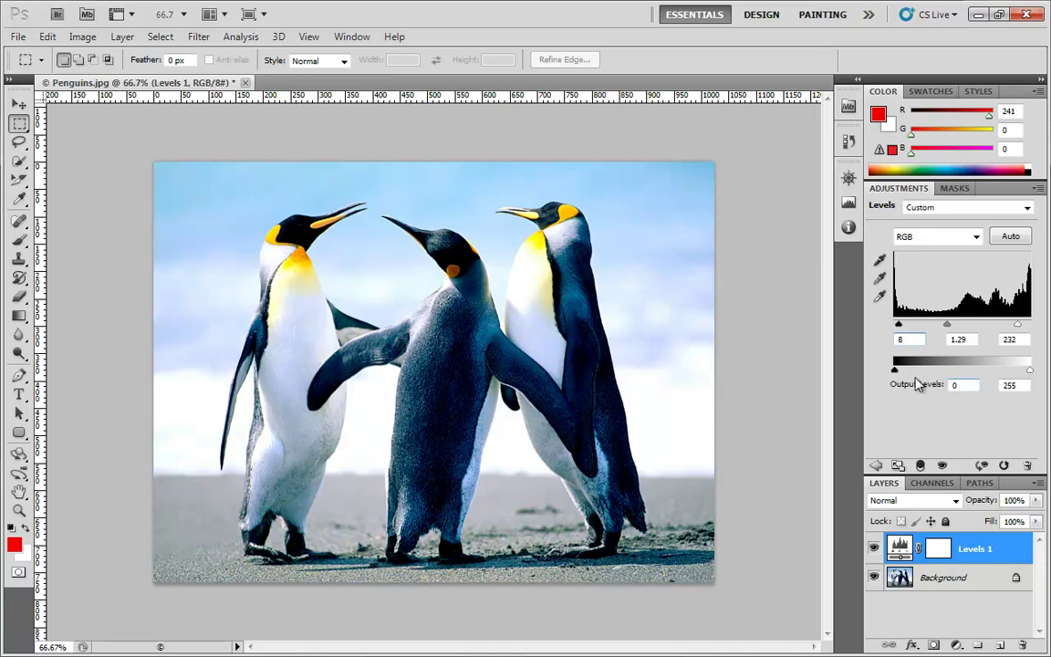
Restore the shadow and highlight input levels to 0 and 255, and set the midtone level to 0.92.
{"action": "left_click_drag", "start_coordinate": [895, 369], "coordinate": [881, 370]}
{"action": "left_click_drag", "start_coordinate": [898, 325], "coordinate": [893, 327]}
{"action": "left_click_drag", "start_coordinate": [1018, 326], "coordinate": [1044, 325]}
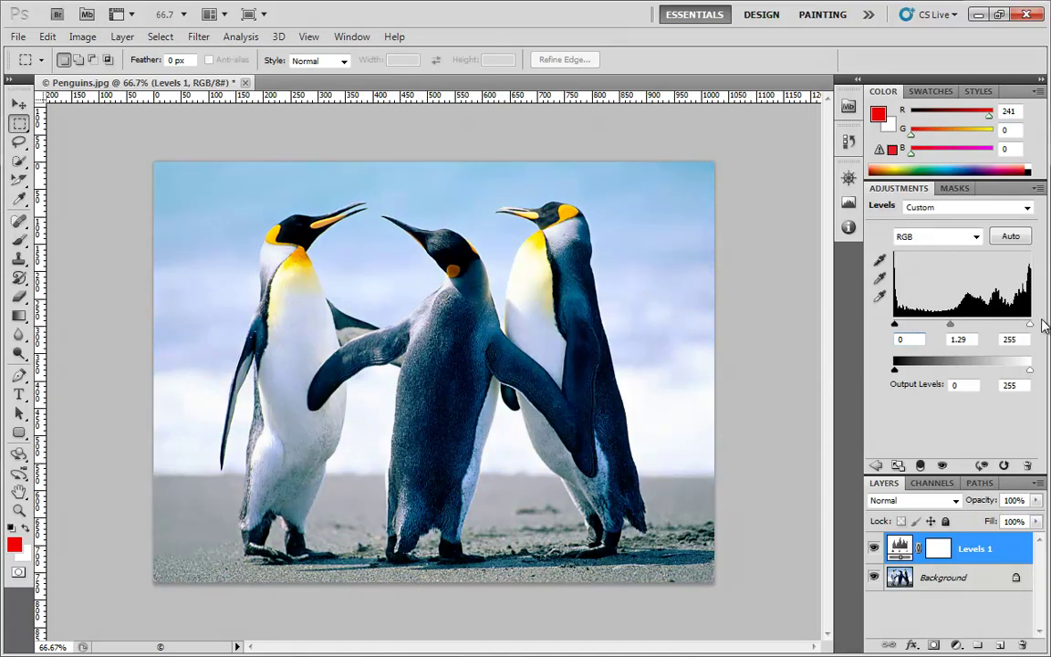
{"action": "left_click_drag", "start_coordinate": [951, 326], "coordinate": [968, 328]}
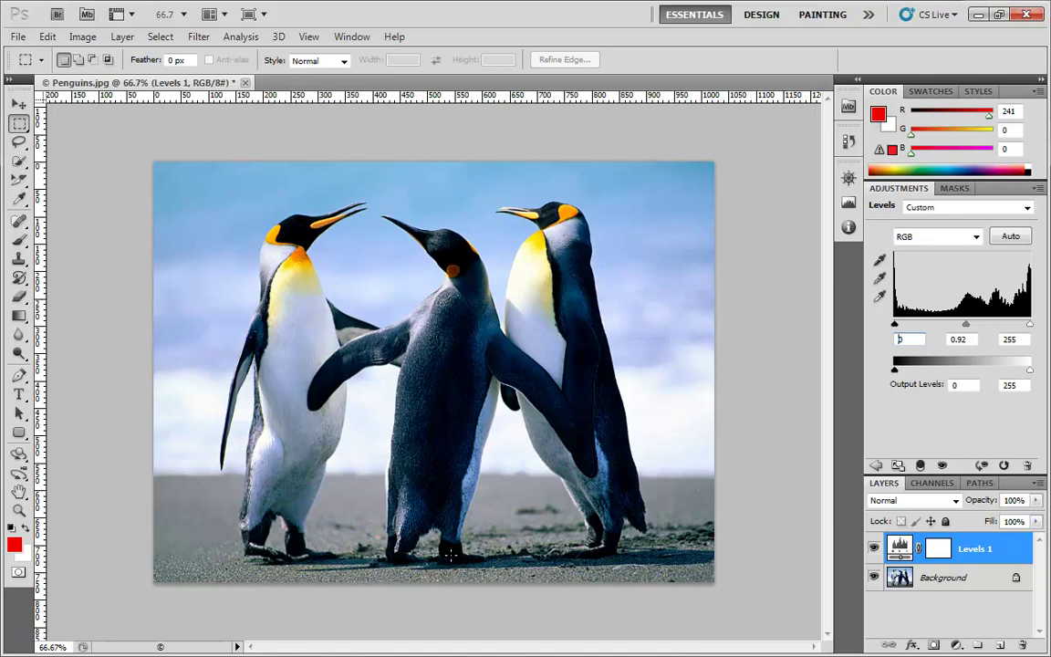
Sample the black point from the left penguin's dark head and the gray point from the right penguin's lower belly.
{"action": "left_click", "coordinate": [881, 262]}
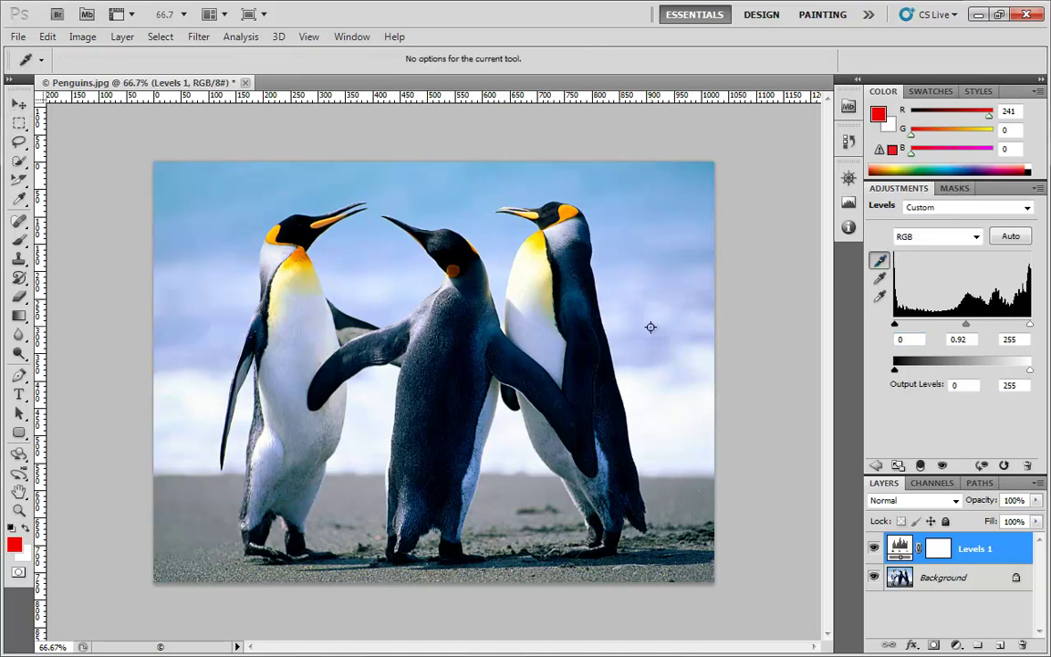
{"action": "left_click", "coordinate": [293, 233]}
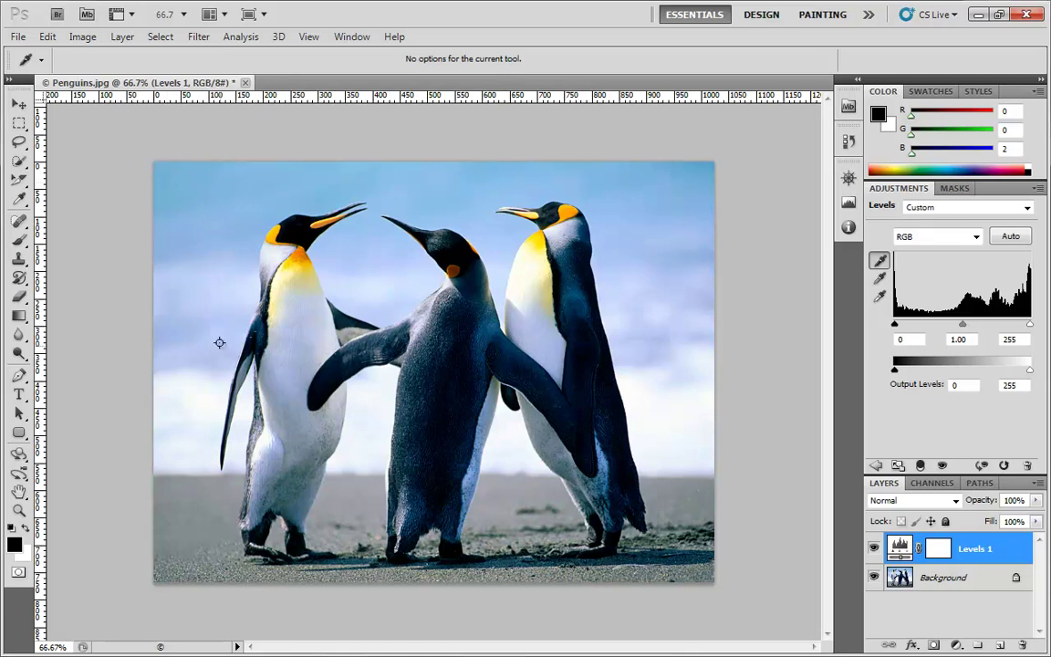
{"action": "left_click", "coordinate": [880, 280]}
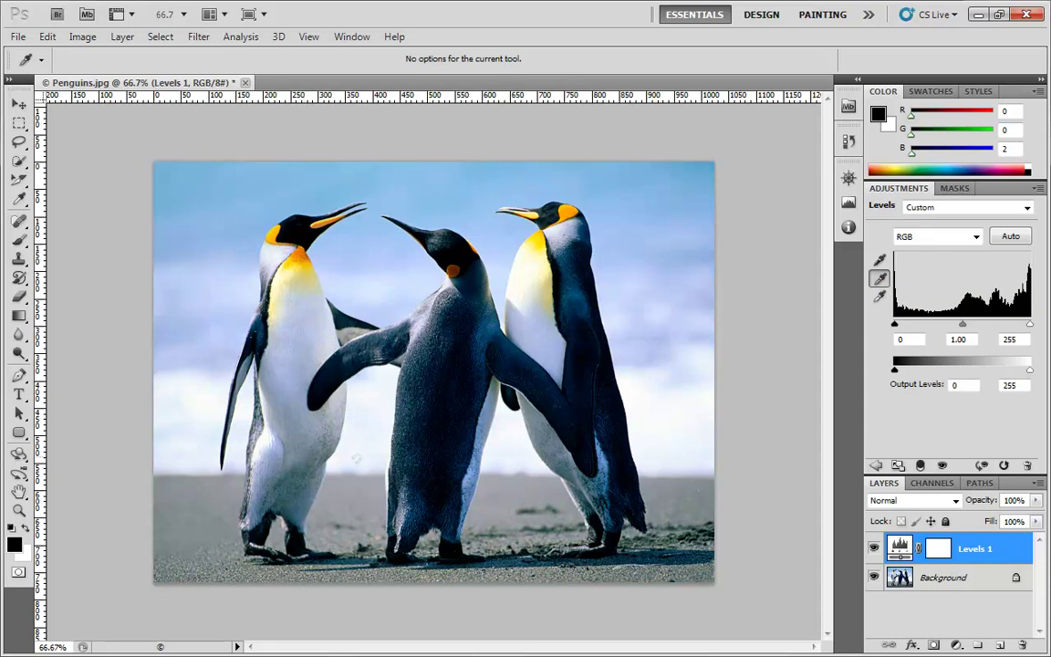
{"action": "left_click", "coordinate": [536, 439]}
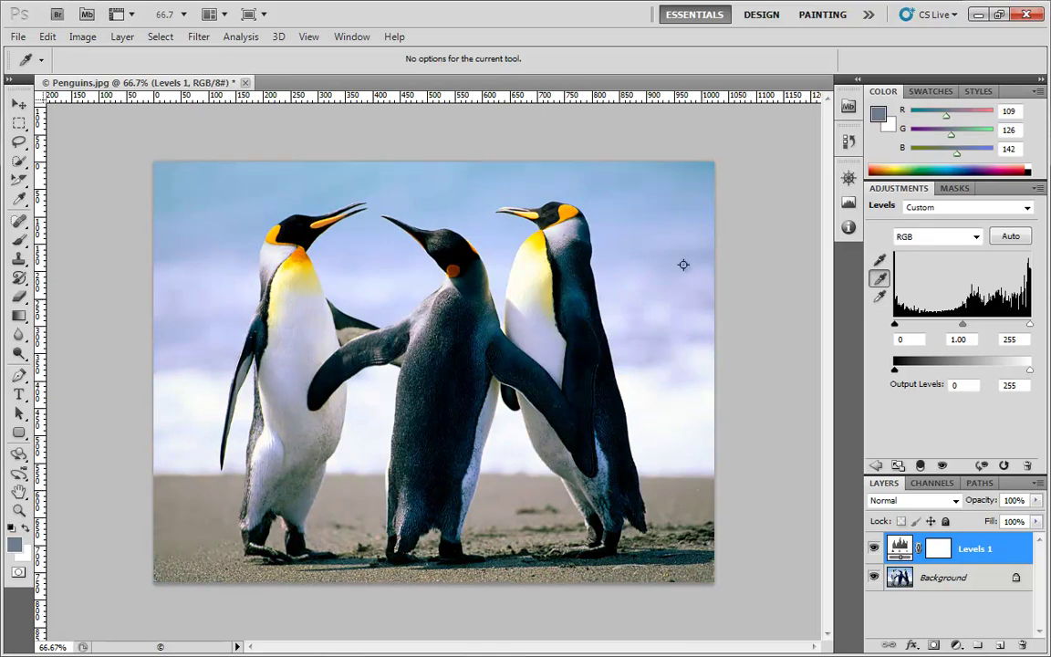
Sample the white point from the bright surf at the photo's right edge.
{"action": "left_click", "coordinate": [881, 298]}
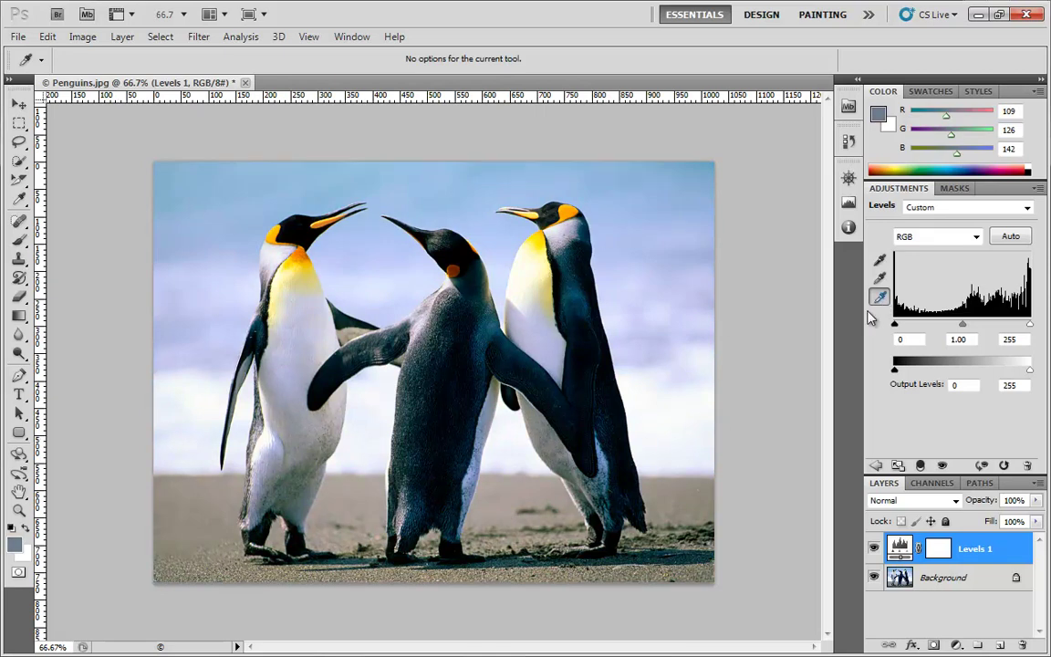
{"action": "left_click", "coordinate": [709, 398]}
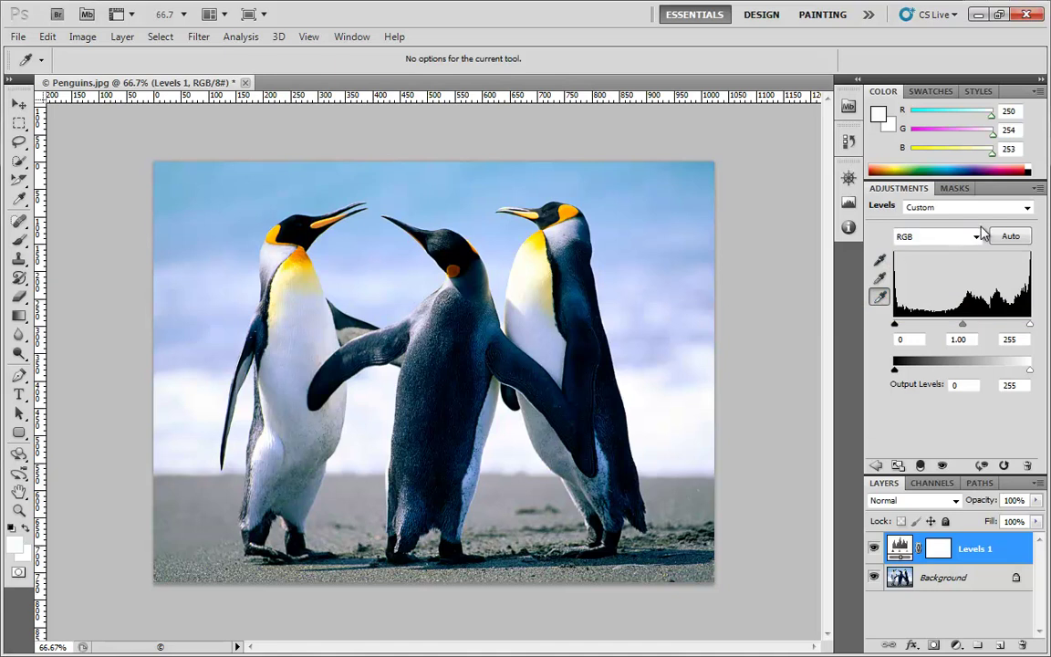
Try the Darker and Lighter presets on the Levels adjustment.
{"action": "left_click", "coordinate": [974, 210]}
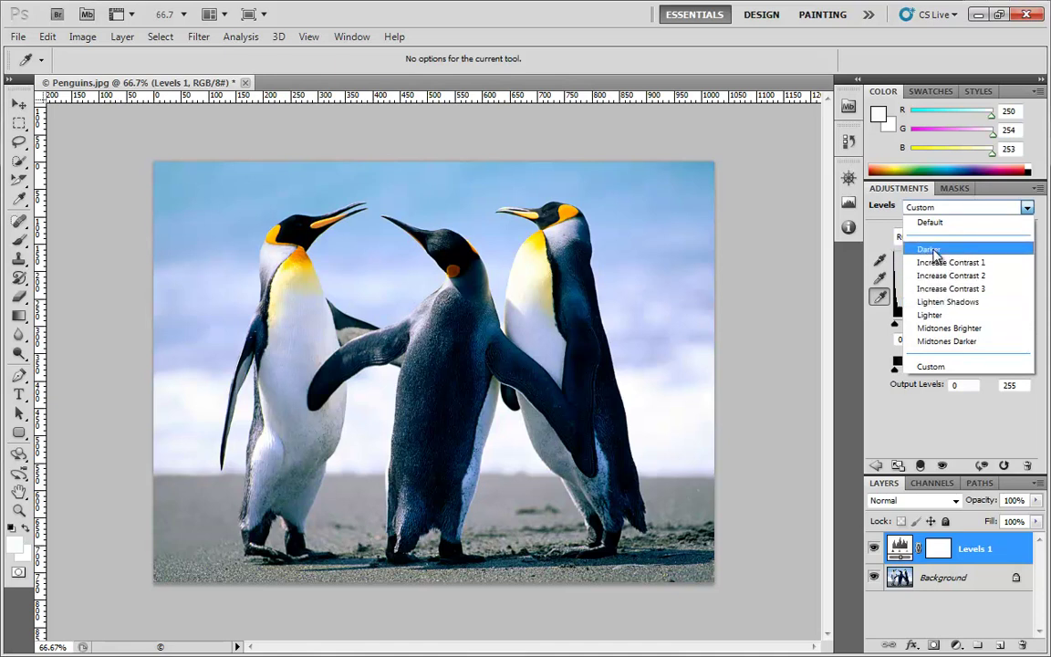
{"action": "left_click", "coordinate": [932, 251]}
{"action": "left_click", "coordinate": [943, 214]}
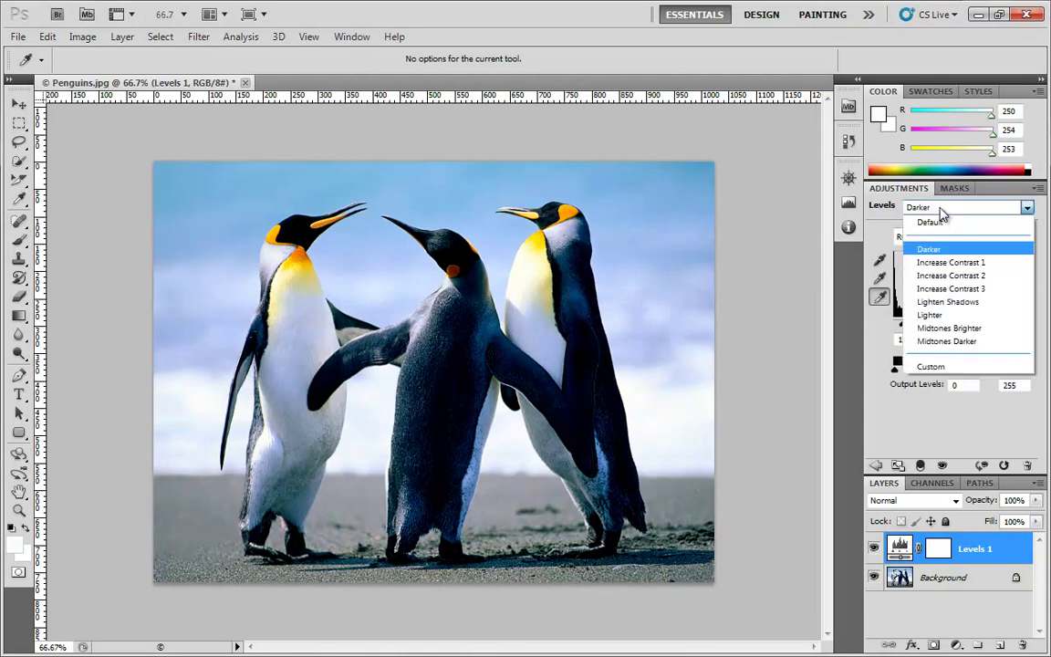
{"action": "left_click", "coordinate": [946, 311]}
Try a shadow input level of 31, and return the shadow and highlight input levels to 0 and 255.
{"action": "left_click_drag", "start_coordinate": [895, 325], "coordinate": [911, 325]}
{"action": "left_click_drag", "start_coordinate": [1018, 325], "coordinate": [1034, 323]}
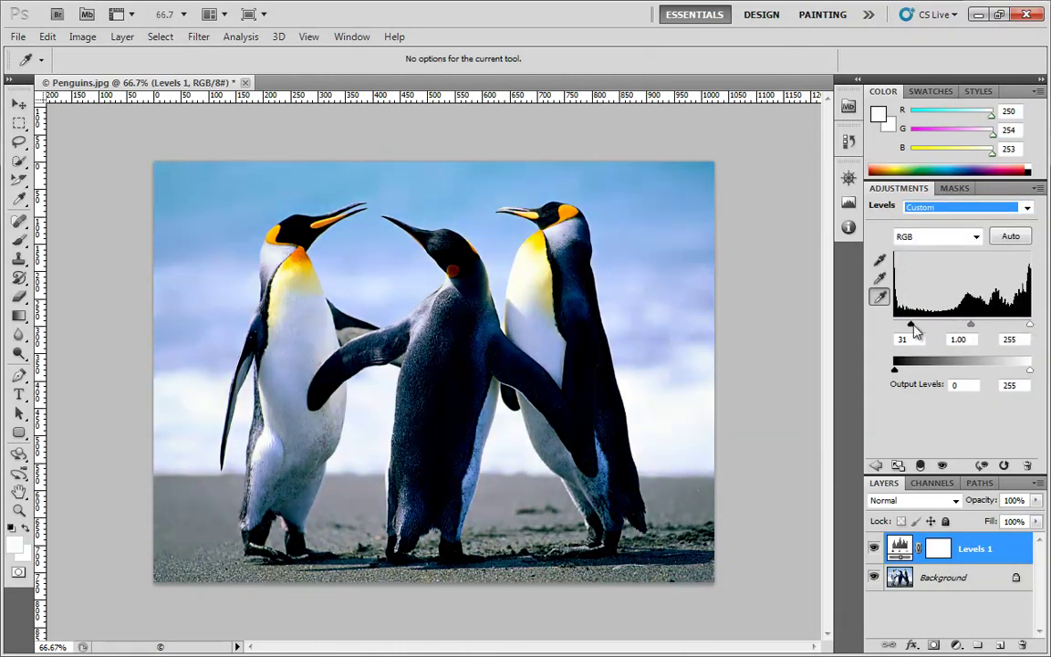
{"action": "left_click_drag", "start_coordinate": [912, 325], "coordinate": [892, 326]}
Sample the black point from the left penguin's dark head, a gray point, and the white point from the right penguin's pale chest.
{"action": "left_click", "coordinate": [879, 261]}
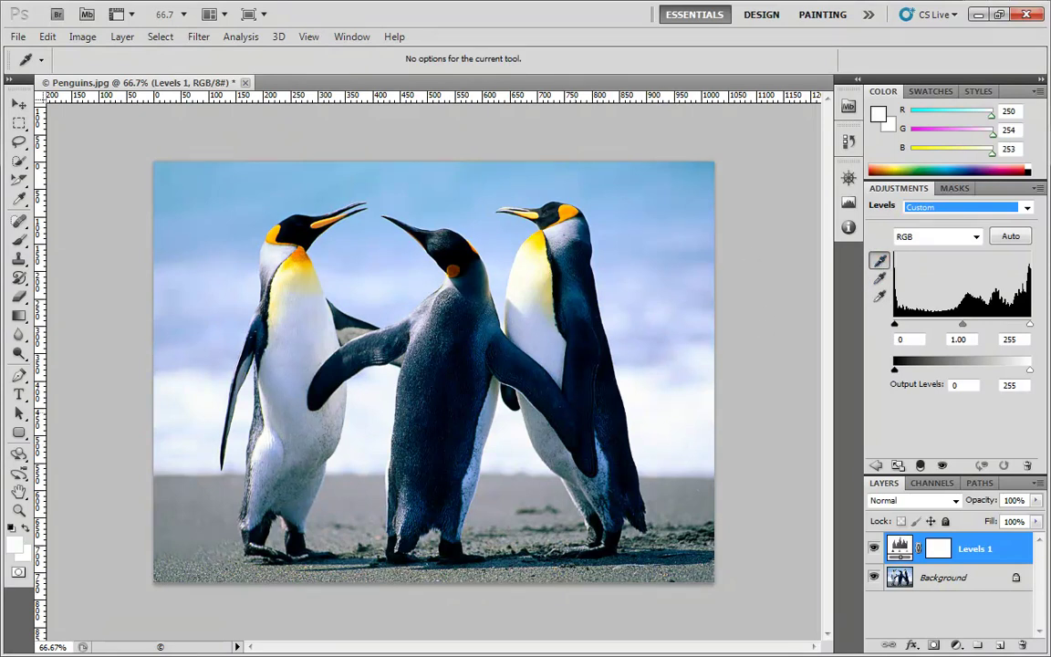
{"action": "left_click", "coordinate": [301, 231]}
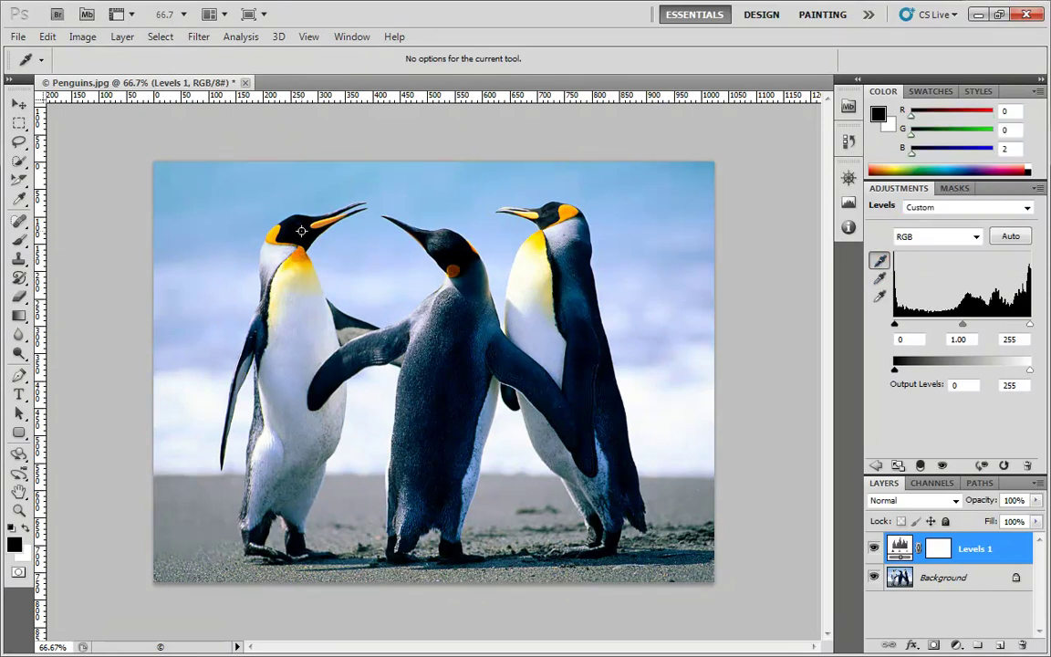
{"action": "left_click", "coordinate": [879, 278]}
{"action": "left_click", "coordinate": [880, 296]}
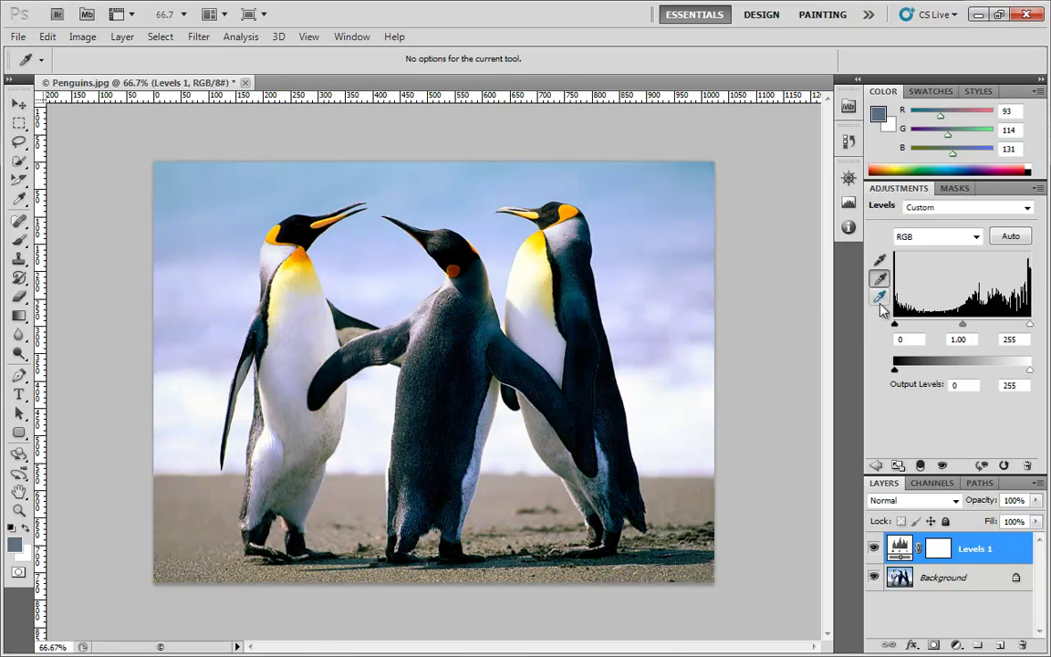
{"action": "left_click", "coordinate": [520, 273]}
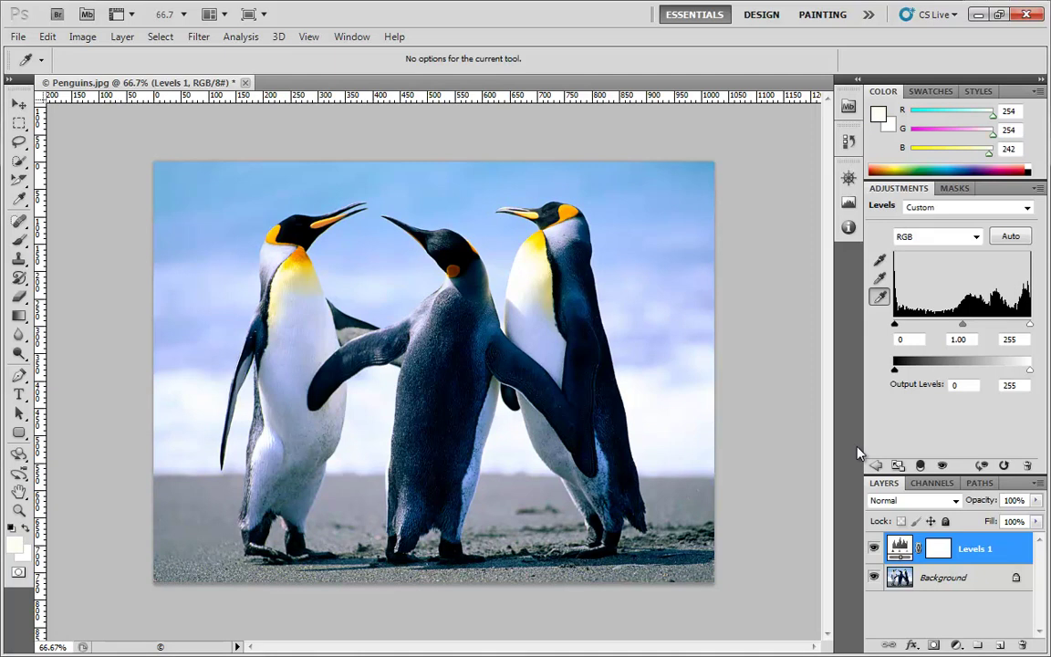
Apply the automatic Levels correction, then open its Auto Color Correction Options and close them without changes.
{"action": "left_click", "coordinate": [1006, 243]}
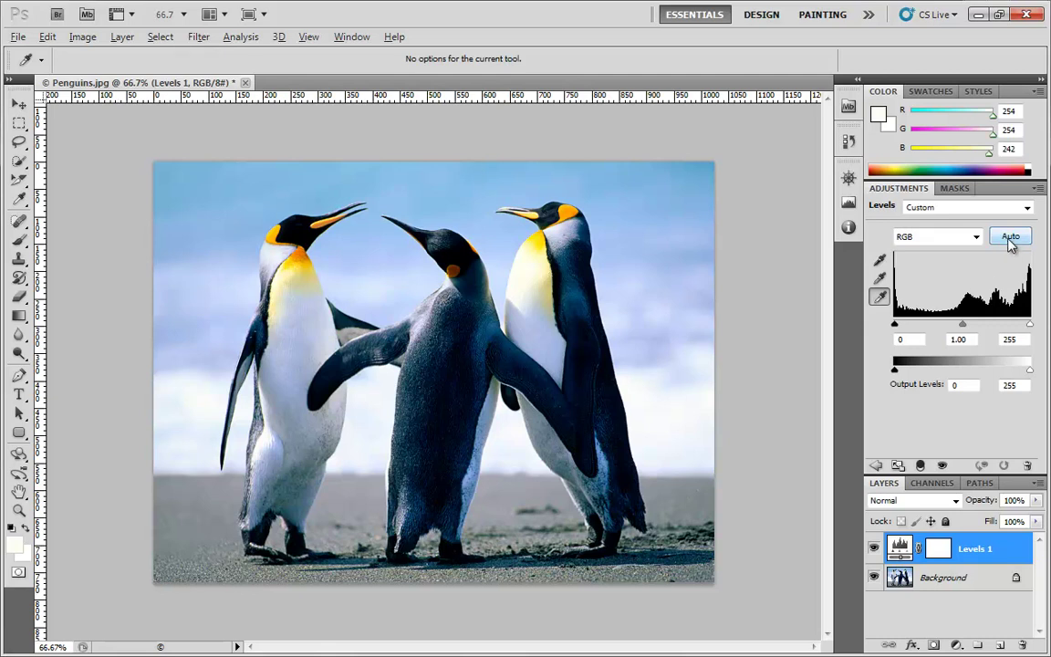
{"action": "left_click", "coordinate": [1011, 239], "text": "alt"}
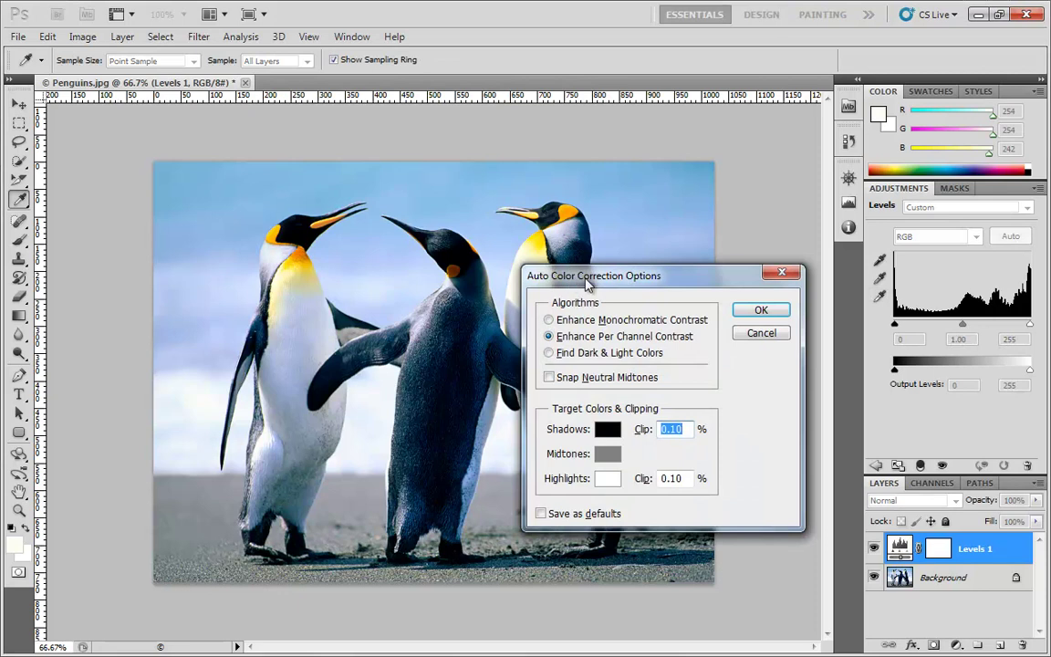
{"action": "left_click", "coordinate": [781, 271]}
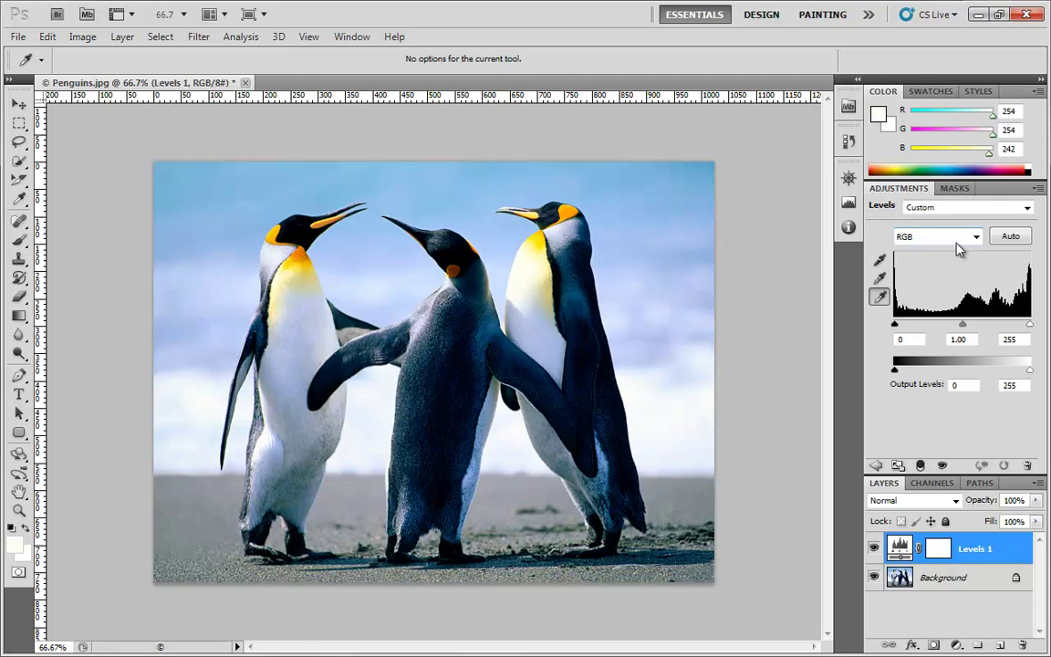
Reopen the Auto Color Correction Options, select Enhance Monochromatic Contrast, and view the image's automatic tone, contrast and color commands.
{"action": "left_click", "coordinate": [1039, 190]}
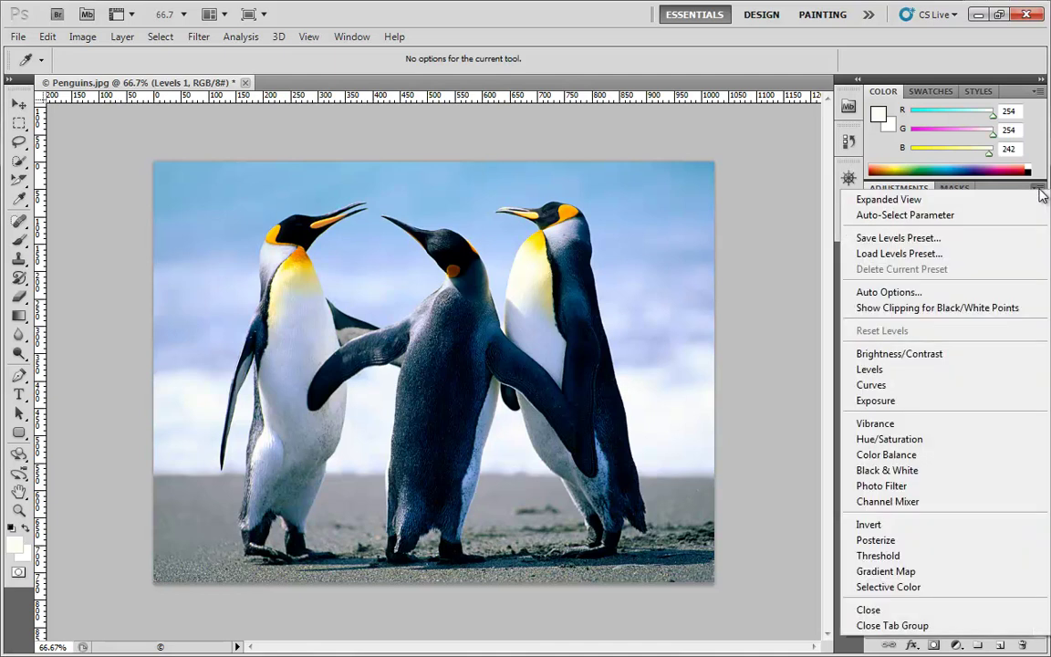
{"action": "left_click", "coordinate": [892, 294]}
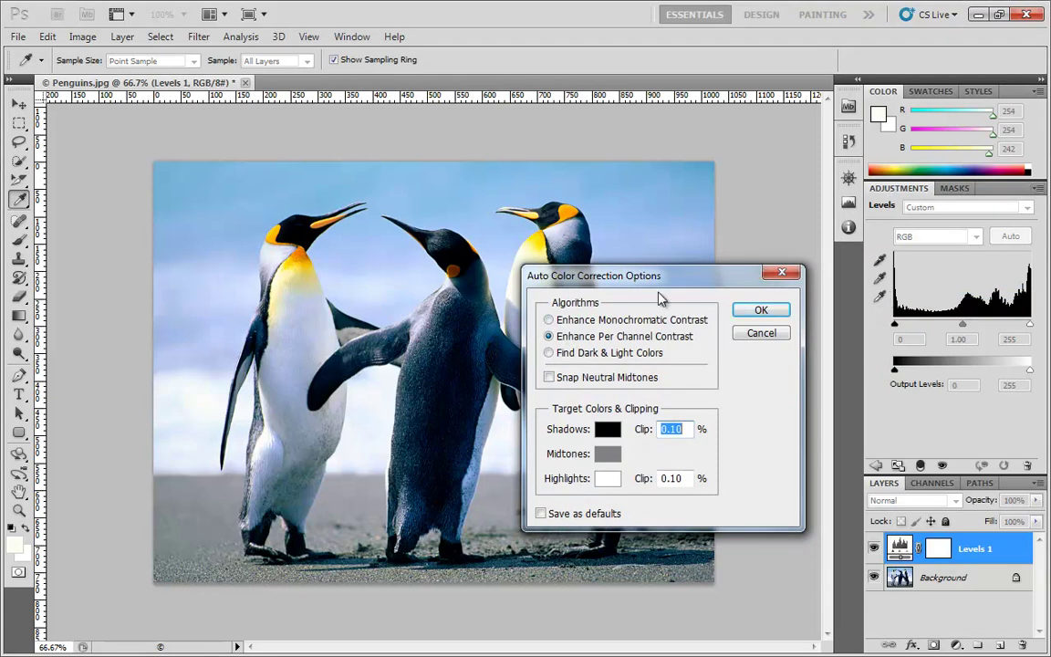
{"action": "left_click", "coordinate": [568, 318]}
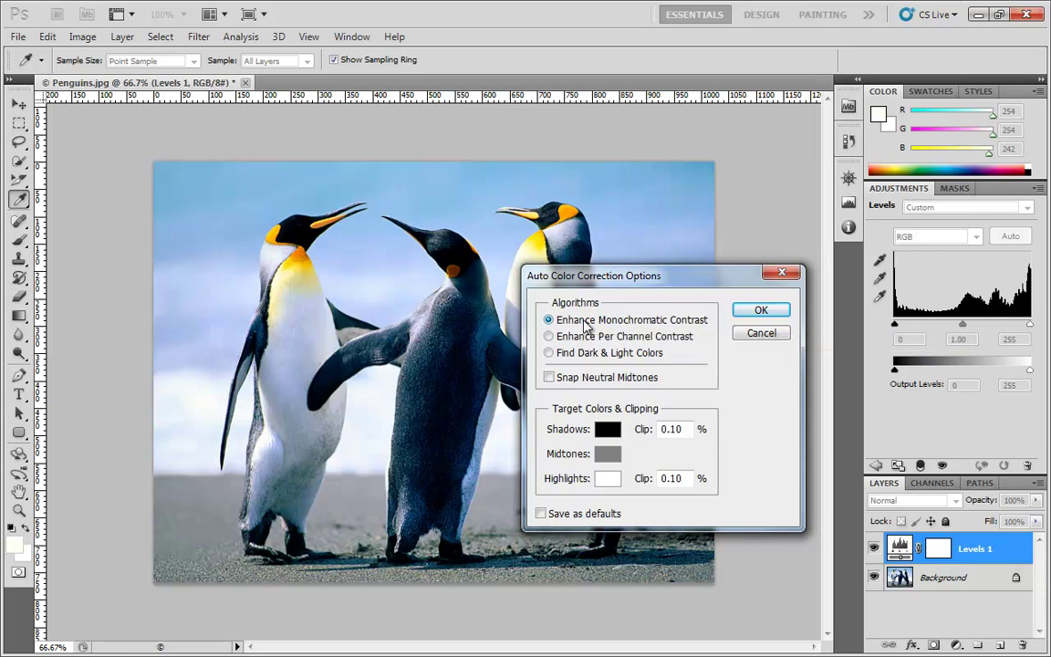
{"action": "left_click", "coordinate": [122, 37]}
{"action": "mouse_move", "coordinate": [89, 42]}
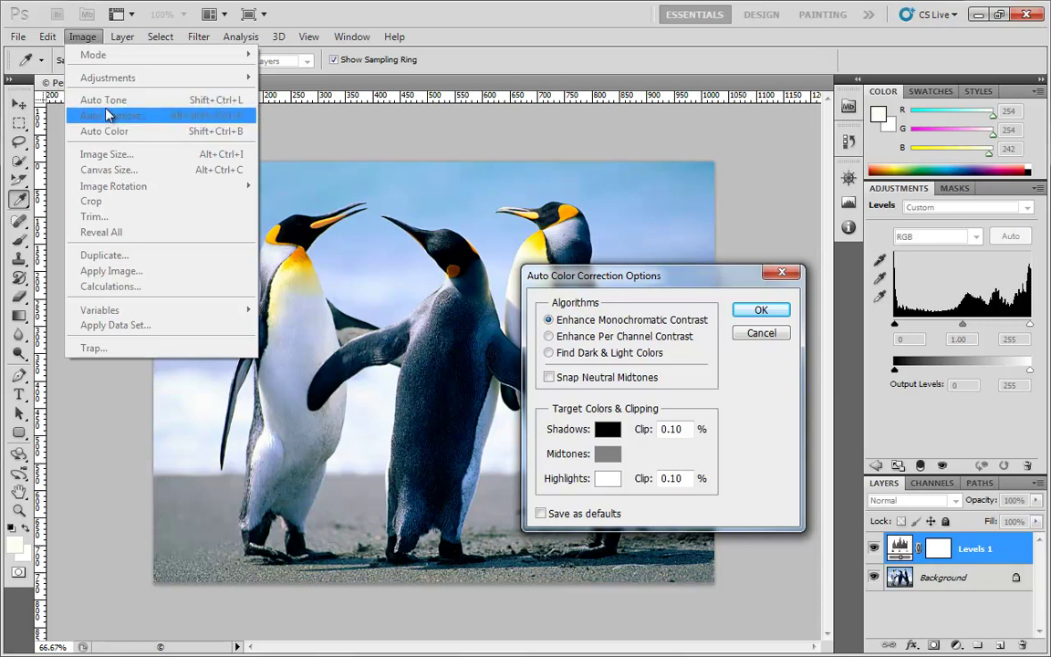
{"action": "left_click", "coordinate": [576, 155]}
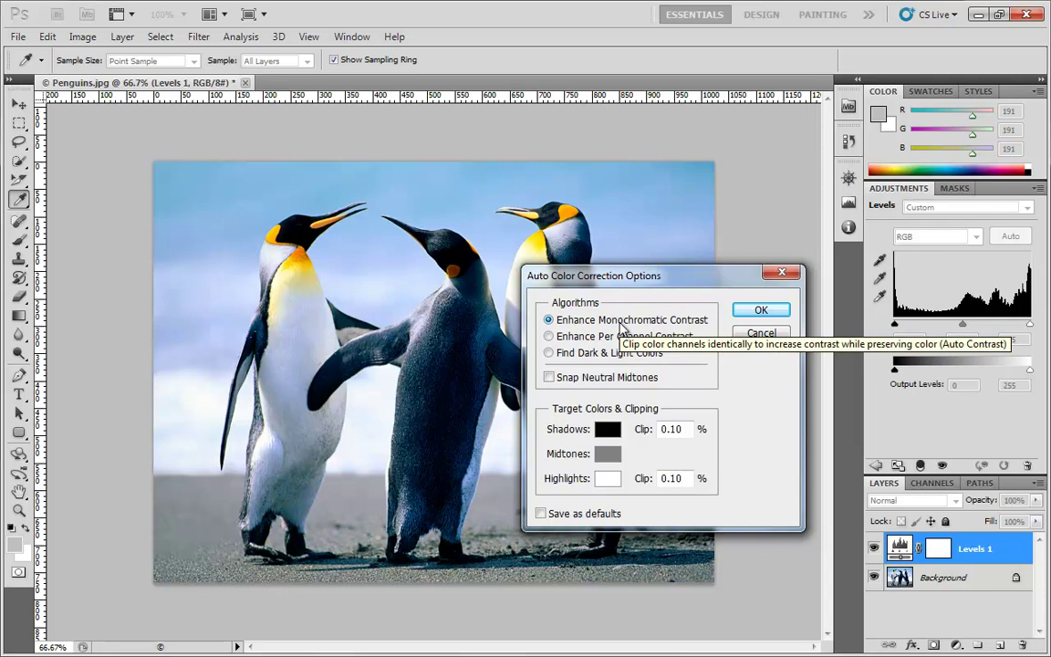
Try Enhance Per Channel Contrast, and choose the Find Dark & Light Colors algorithm with Snap Neutral Midtones enabled.
{"action": "left_click", "coordinate": [586, 337]}
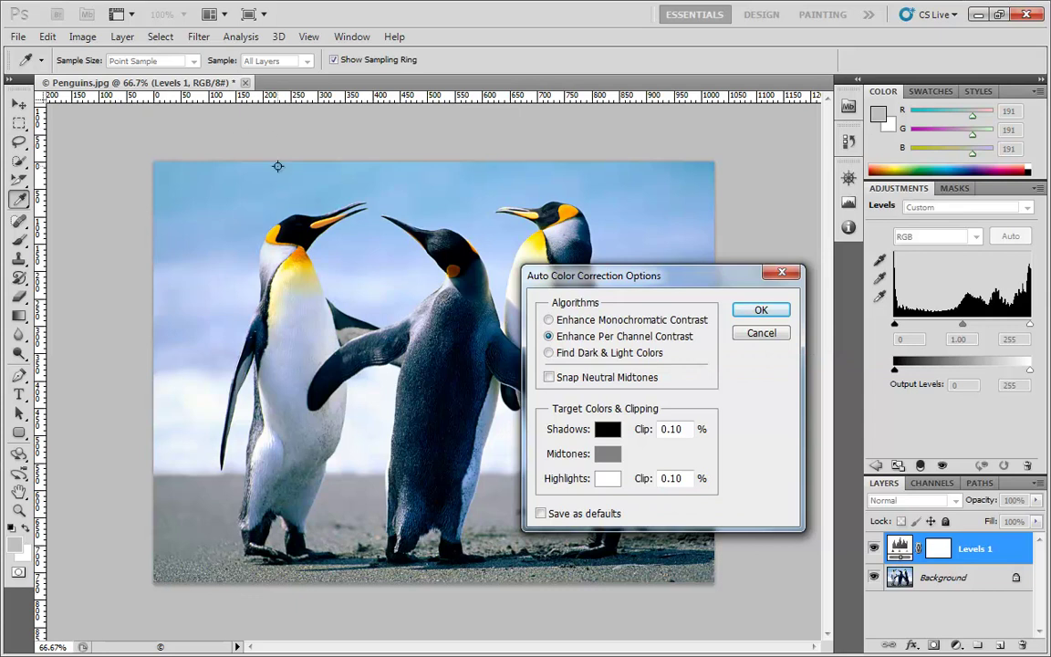
{"action": "left_click", "coordinate": [564, 358]}
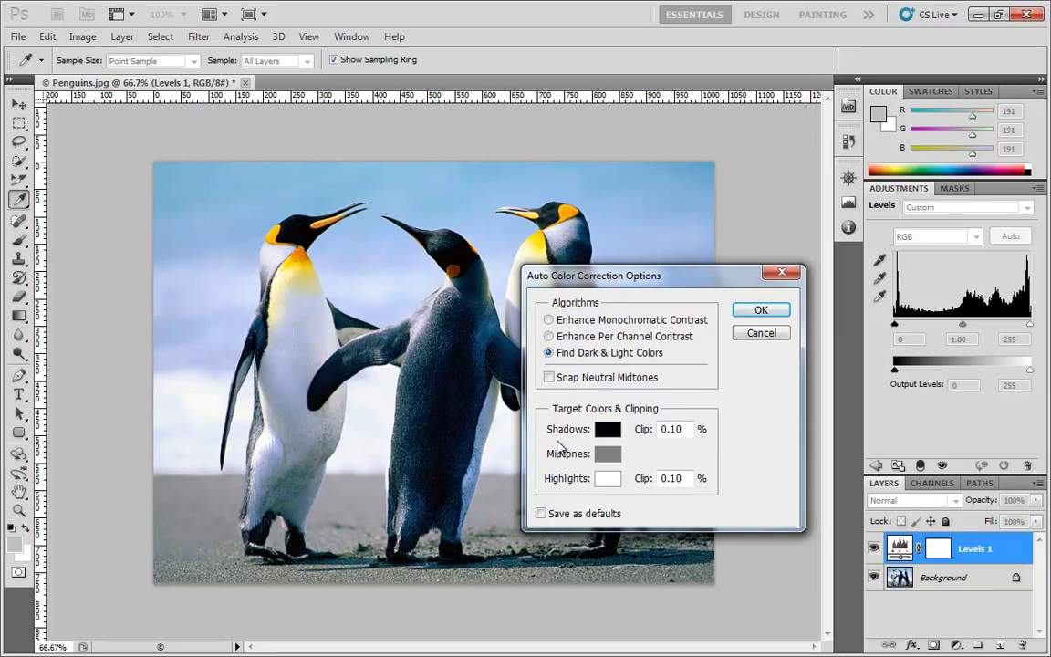
{"action": "left_click", "coordinate": [549, 376]}
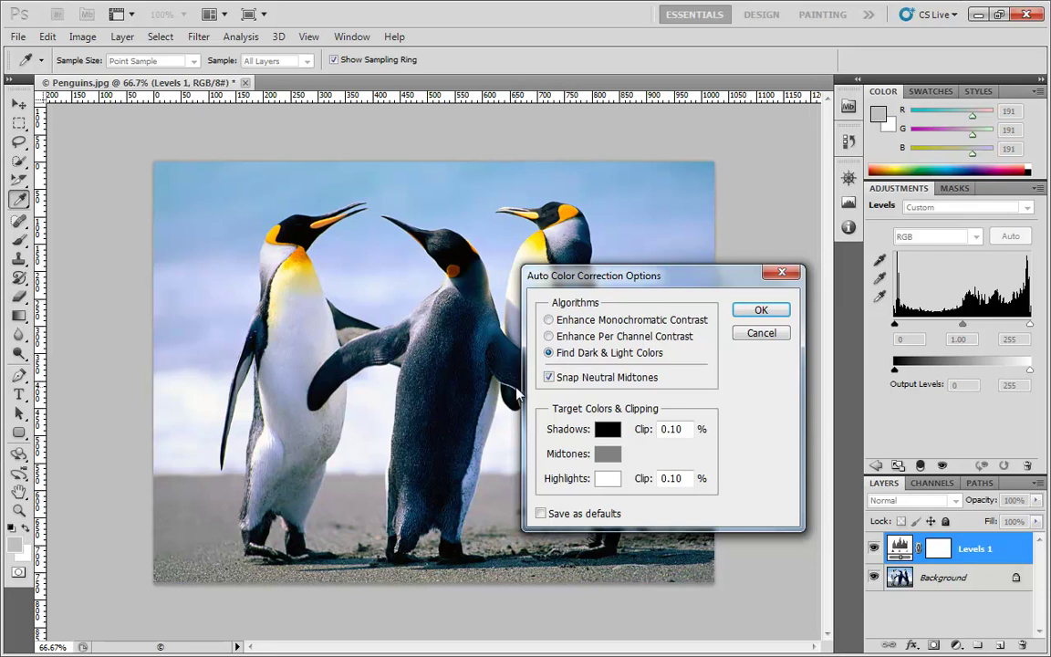
Try white (ffffff) as the target shadow color, and return it to black (000000).
{"action": "left_click", "coordinate": [615, 432]}
{"action": "mouse_move", "coordinate": [775, 418]}
{"action": "left_mouse_down"}
{"action": "mouse_move", "coordinate": [856, 386]}
{"action": "mouse_move", "coordinate": [830, 354]}
{"action": "mouse_move", "coordinate": [781, 359]}
{"action": "mouse_move", "coordinate": [741, 403]}
{"action": "mouse_move", "coordinate": [795, 447]}
{"action": "mouse_move", "coordinate": [830, 375]}
{"action": "mouse_move", "coordinate": [838, 449]}
{"action": "mouse_move", "coordinate": [720, 521]}
{"action": "mouse_move", "coordinate": [666, 474]}
{"action": "mouse_move", "coordinate": [652, 335]}
{"action": "left_mouse_up"}
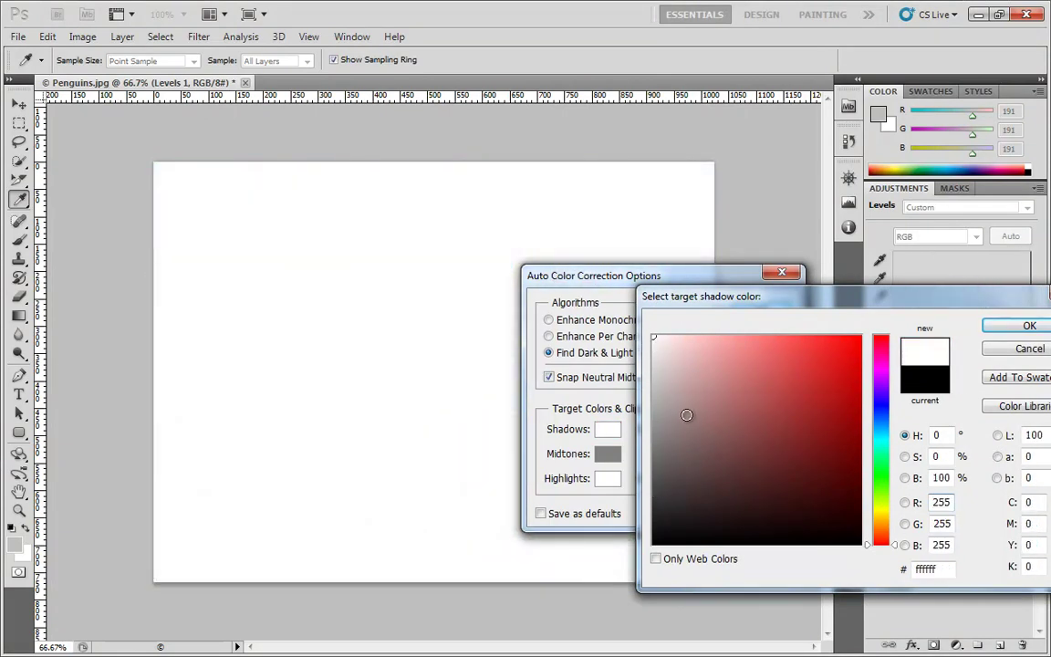
{"action": "left_click_drag", "start_coordinate": [687, 415], "coordinate": [654, 566]}
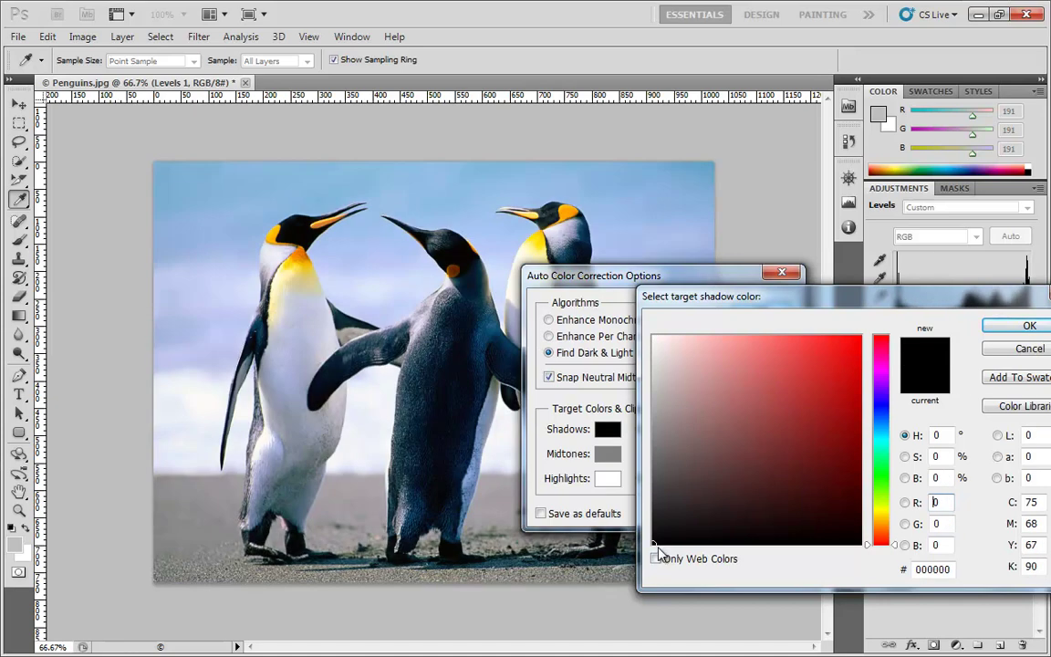
{"action": "mouse_move", "coordinate": [659, 538]}
{"action": "left_mouse_down"}
{"action": "mouse_move", "coordinate": [651, 516]}
{"action": "mouse_move", "coordinate": [560, 560]}
{"action": "left_mouse_up"}
{"action": "left_click", "coordinate": [1026, 325]}
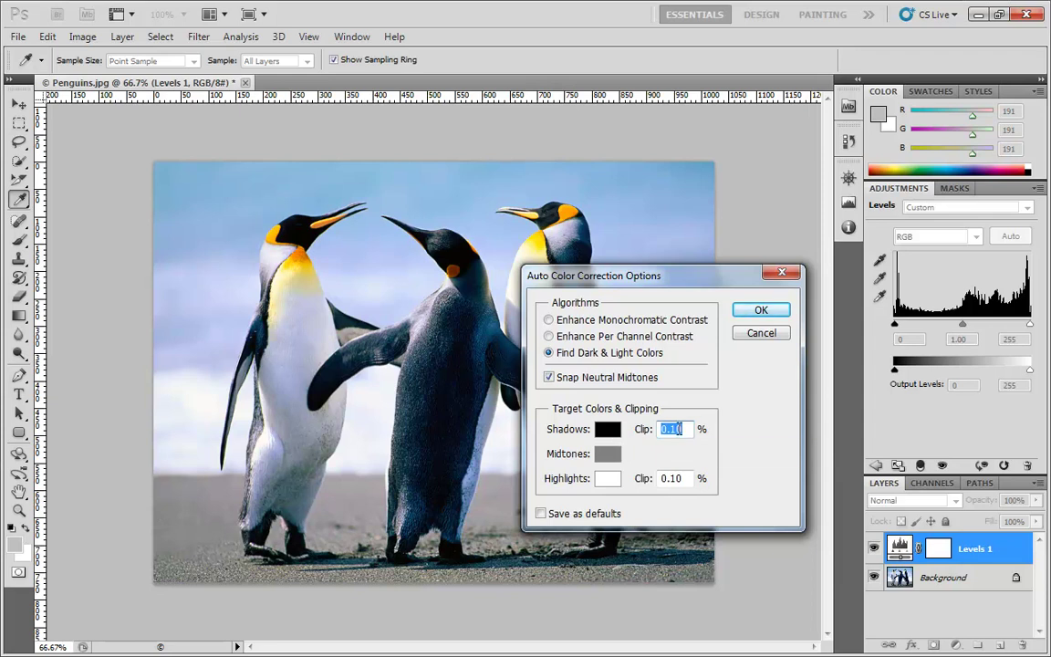
Set the shadow clipping to 0.50% and apply the automatic correction options.
{"action": "double_click", "coordinate": [678, 429]}
{"action": "type", "text": "0"}
{"action": "left_click", "coordinate": [724, 438]}
{"action": "left_click_drag", "start_coordinate": [670, 430], "coordinate": [683, 430]}
{"action": "type", "text": "5"}
{"action": "key", "text": "Return"}
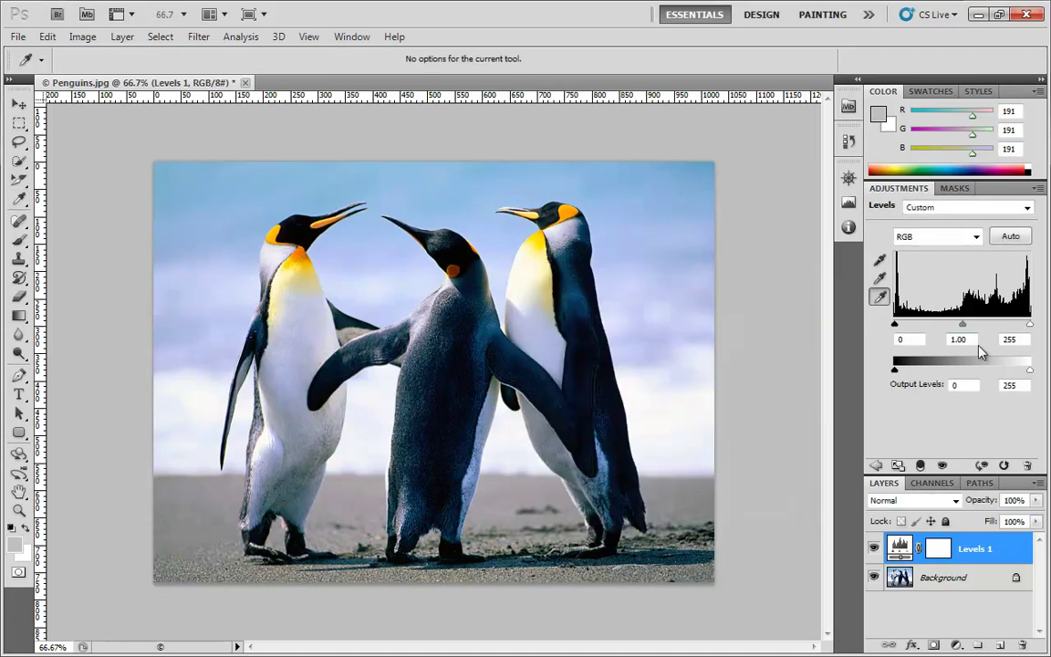
Reopen the automatic correction options and set the shadow clipping to 0.10%.
{"action": "left_click", "coordinate": [1013, 236], "text": "alt"}
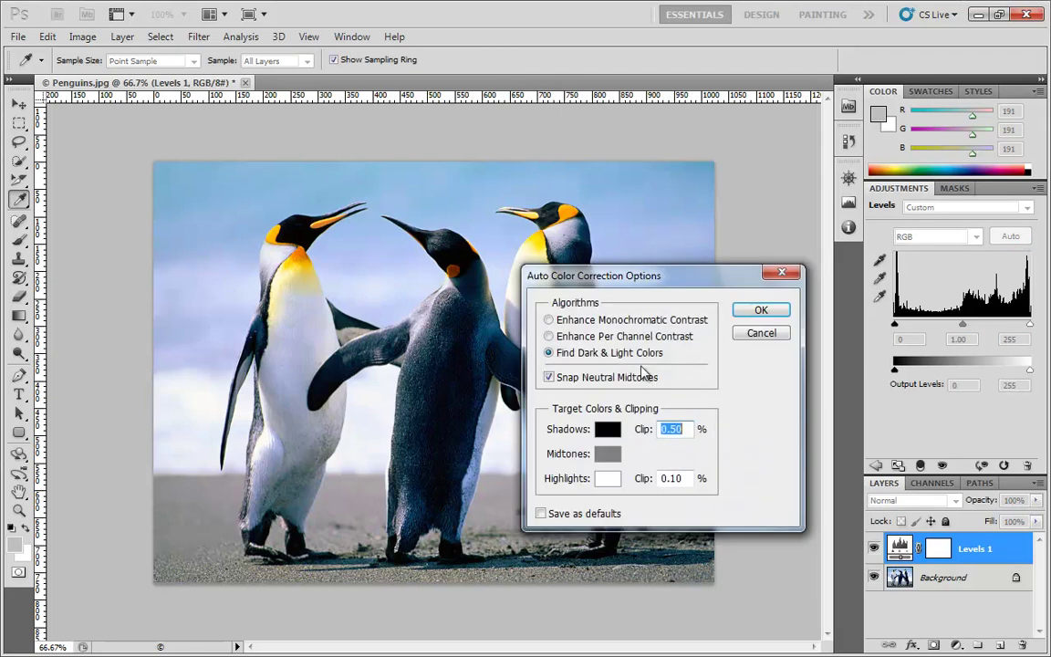
{"action": "left_click_drag", "start_coordinate": [671, 432], "coordinate": [677, 431]}
{"action": "type", "text": "1"}
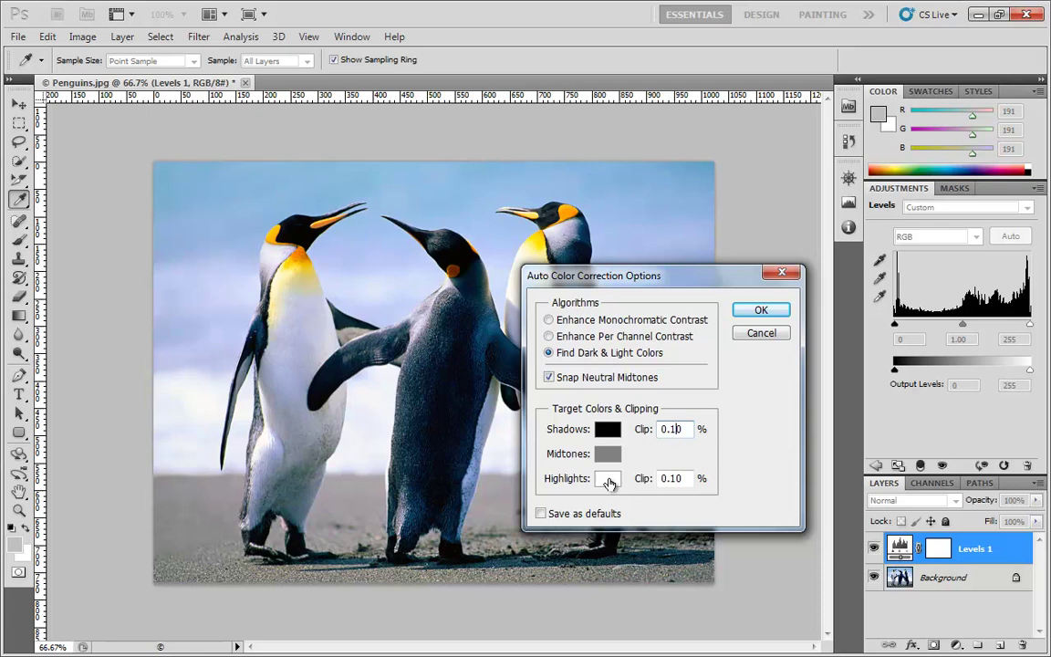
Try red (d40a0a) as the target highlight color, and return it to white (ffffff).
{"action": "left_click", "coordinate": [609, 479]}
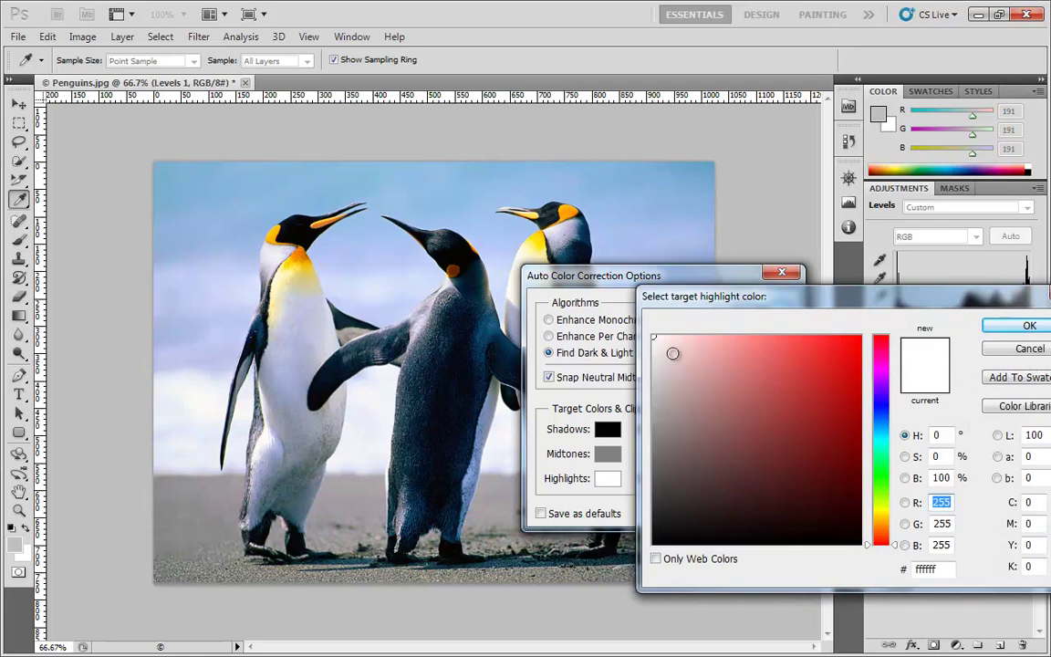
{"action": "mouse_move", "coordinate": [671, 369]}
{"action": "left_mouse_down"}
{"action": "mouse_move", "coordinate": [836, 355]}
{"action": "mouse_move", "coordinate": [833, 446]}
{"action": "mouse_move", "coordinate": [782, 488]}
{"action": "mouse_move", "coordinate": [809, 502]}
{"action": "mouse_move", "coordinate": [653, 408]}
{"action": "mouse_move", "coordinate": [653, 433]}
{"action": "mouse_move", "coordinate": [655, 345]}
{"action": "mouse_move", "coordinate": [657, 521]}
{"action": "mouse_move", "coordinate": [668, 521]}
{"action": "mouse_move", "coordinate": [661, 497]}
{"action": "mouse_move", "coordinate": [675, 411]}
{"action": "mouse_move", "coordinate": [666, 353]}
{"action": "mouse_move", "coordinate": [741, 386]}
{"action": "mouse_move", "coordinate": [851, 370]}
{"action": "left_mouse_up"}
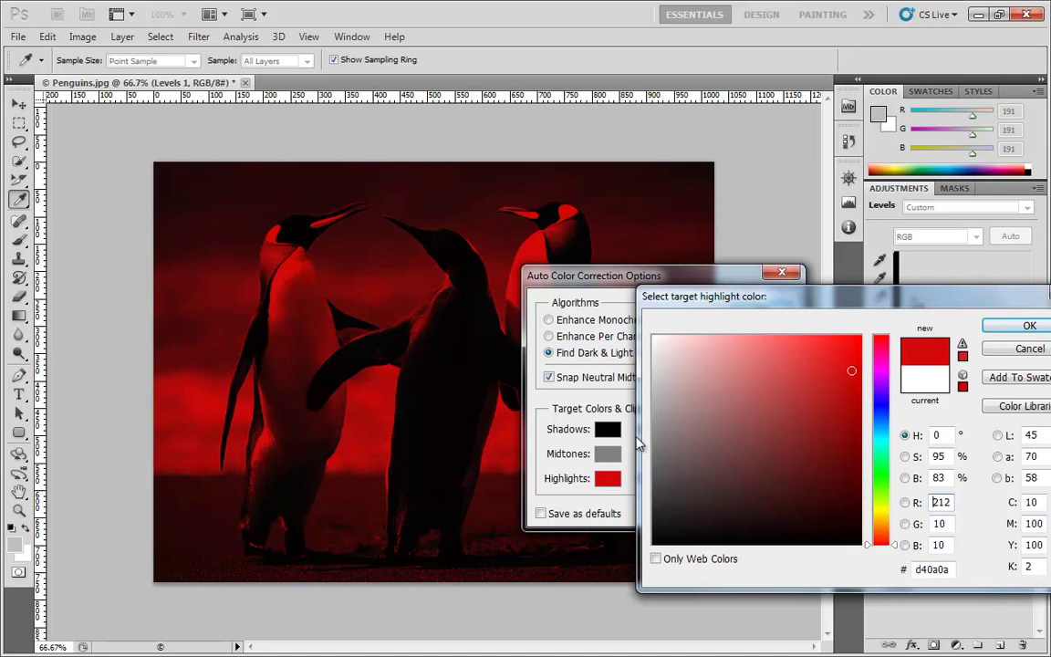
{"action": "left_click_drag", "start_coordinate": [668, 371], "coordinate": [654, 337]}
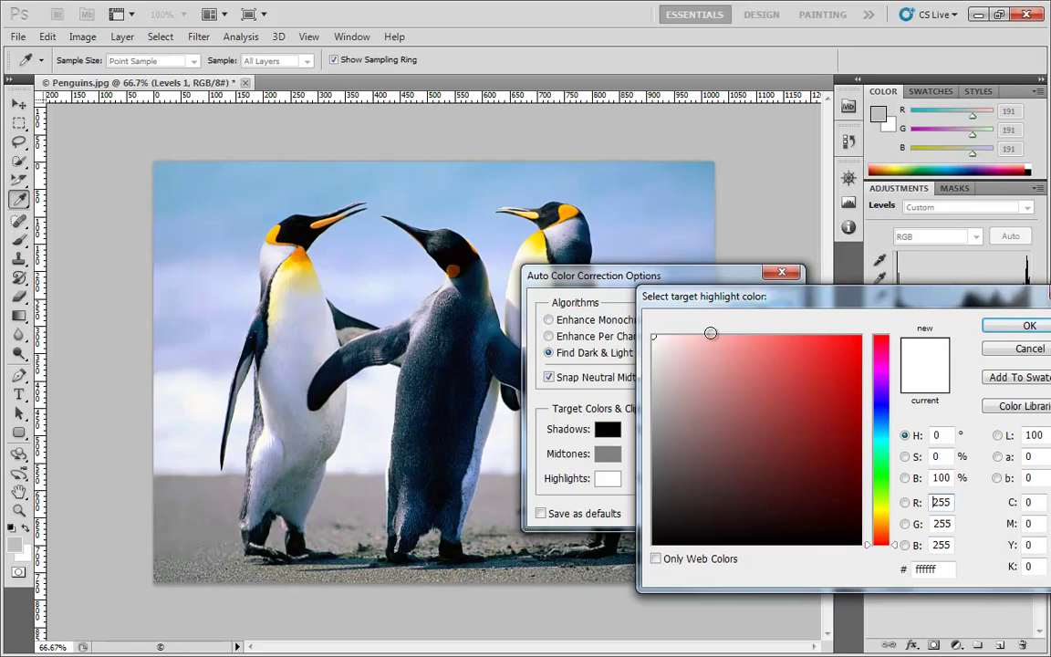
{"action": "left_click", "coordinate": [1020, 327]}
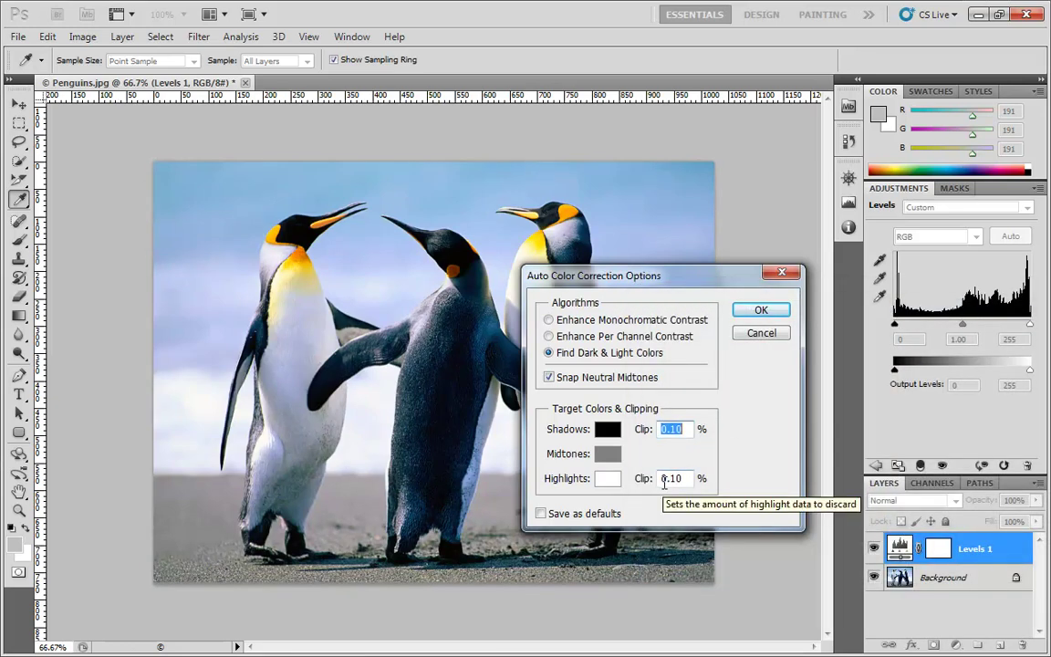
Try a lighter gray (939393) and a muted blue (7c80ae) as target midtone colors, and cancel the automatic correction options.
{"action": "left_click", "coordinate": [603, 459]}
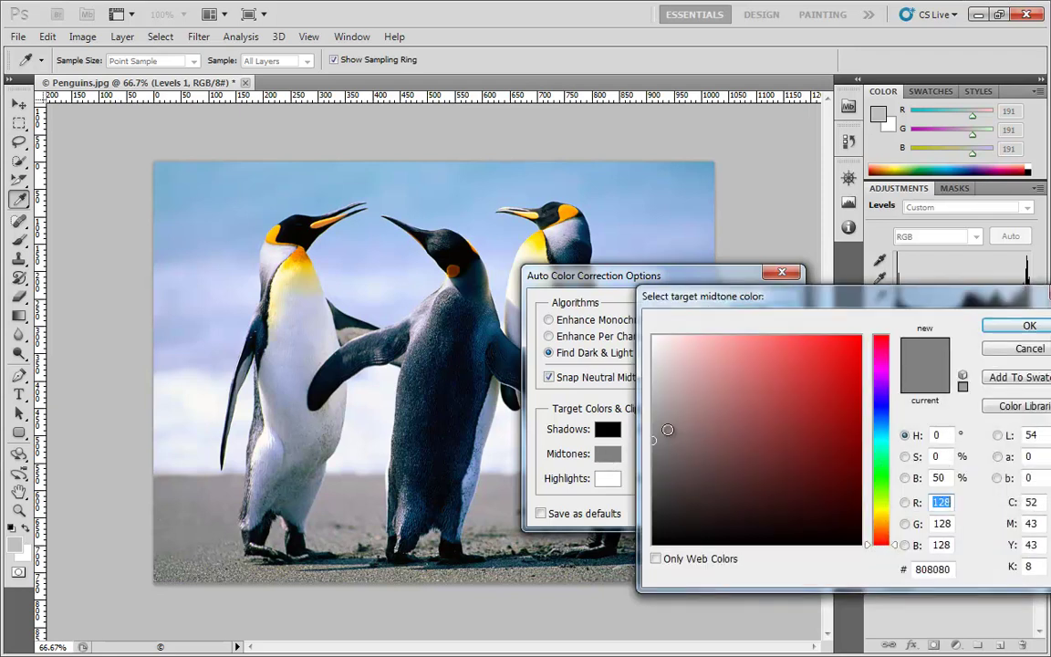
{"action": "mouse_move", "coordinate": [658, 421]}
{"action": "left_mouse_down"}
{"action": "mouse_move", "coordinate": [653, 394]}
{"action": "mouse_move", "coordinate": [802, 413]}
{"action": "mouse_move", "coordinate": [588, 434]}
{"action": "left_mouse_up"}
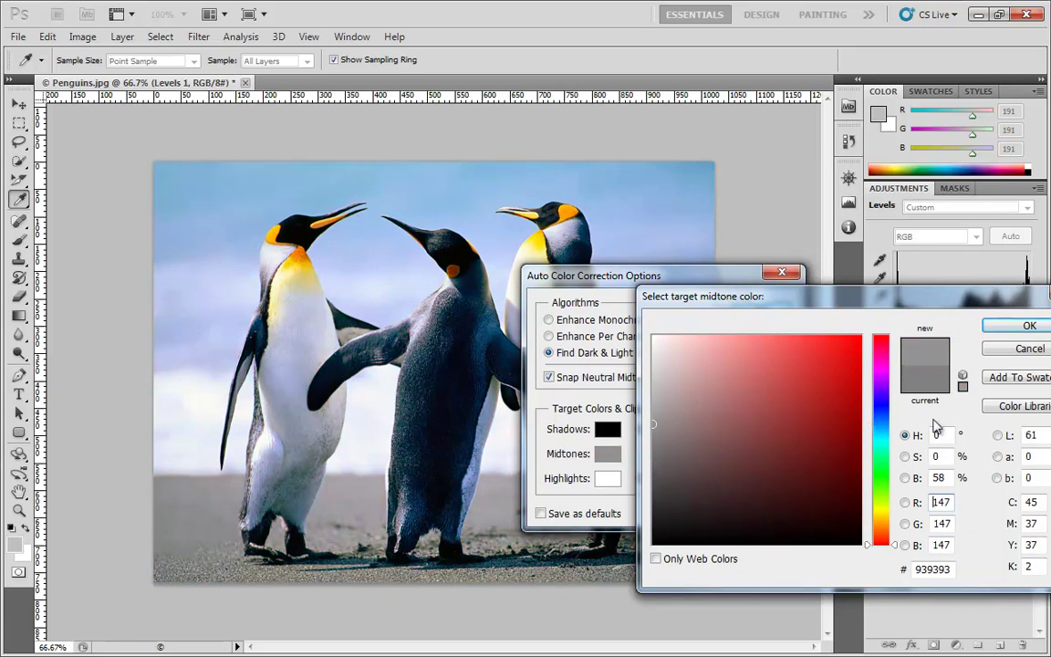
{"action": "left_click", "coordinate": [884, 410]}
{"action": "mouse_move", "coordinate": [678, 430]}
{"action": "left_mouse_down"}
{"action": "mouse_move", "coordinate": [713, 431]}
{"action": "mouse_move", "coordinate": [697, 419]}
{"action": "mouse_move", "coordinate": [713, 401]}
{"action": "left_mouse_up"}
{"action": "left_click", "coordinate": [686, 429]}
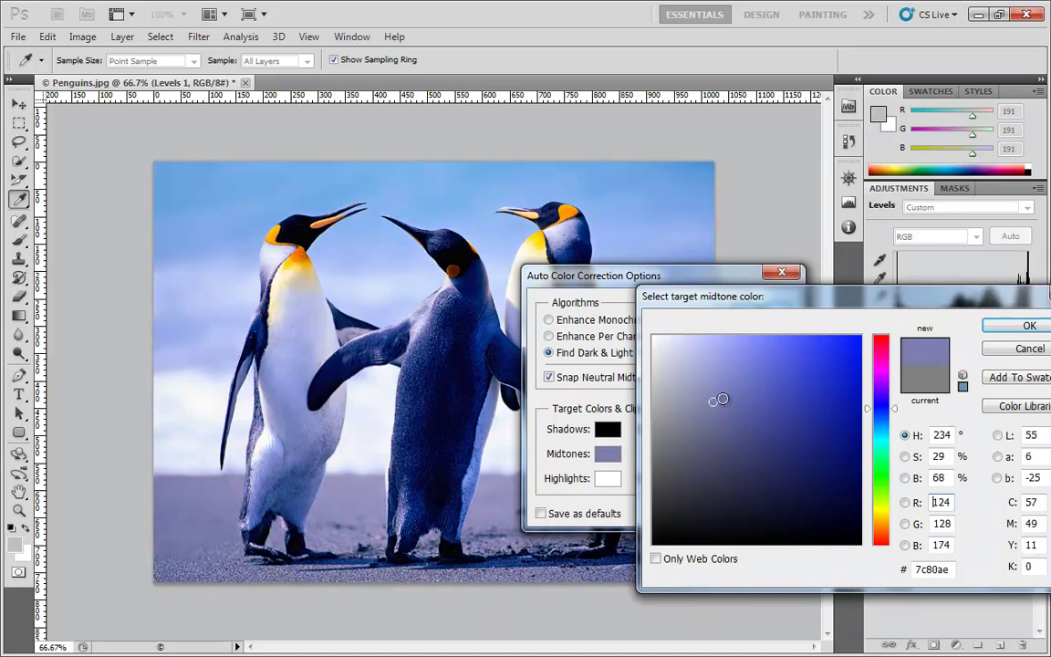
{"action": "left_click", "coordinate": [1024, 326]}
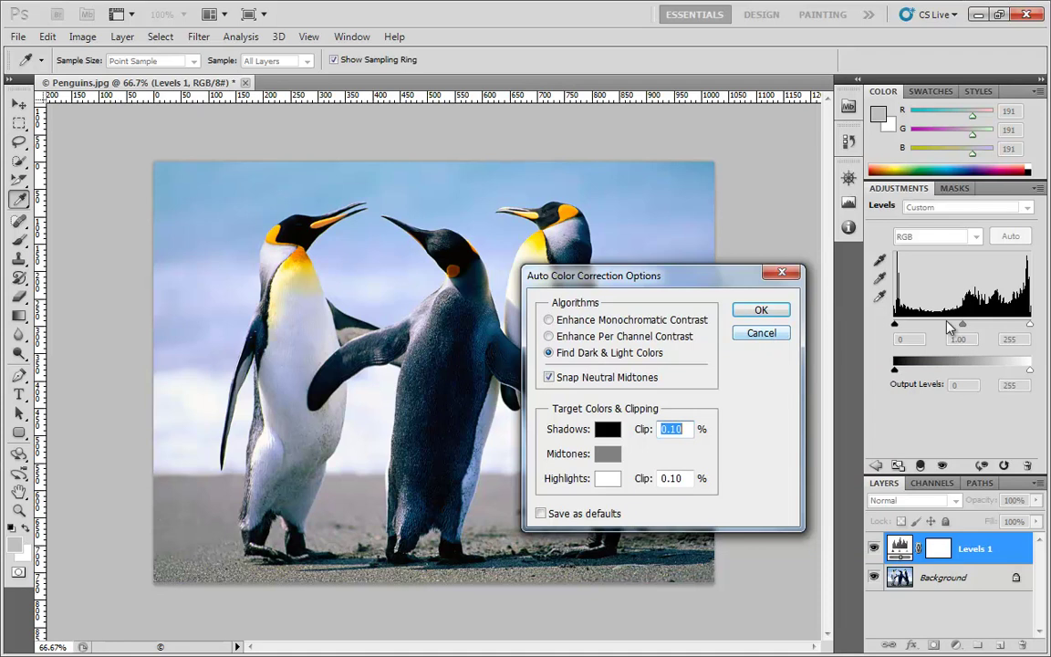
{"action": "left_click", "coordinate": [786, 336]}
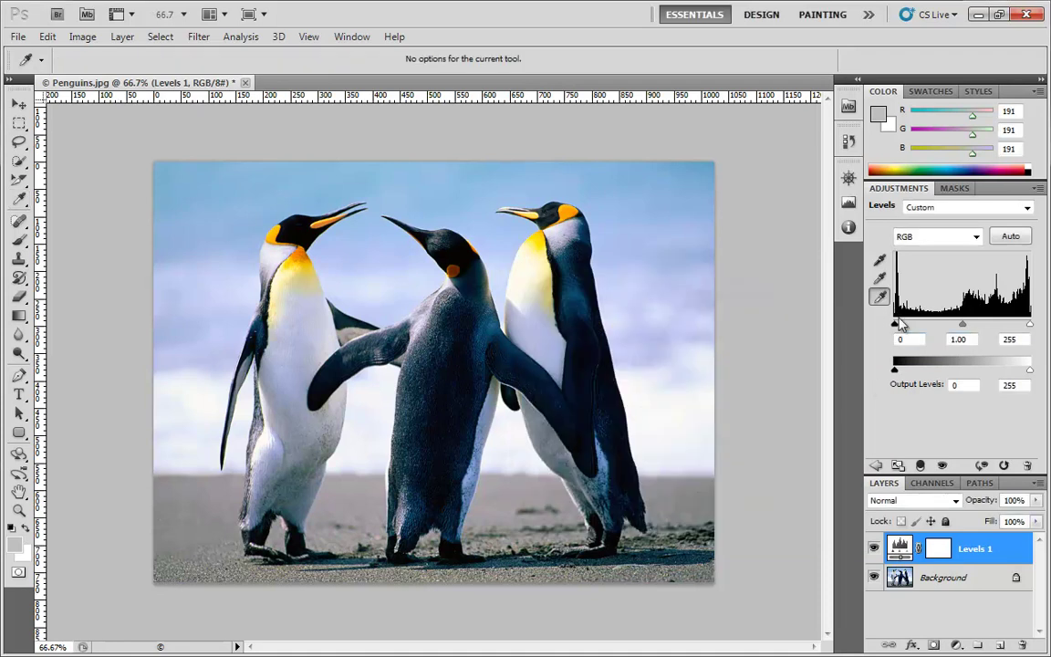
Try a shadow input of 17 on the RGB channel, set the midtones to 0.89, and return the shadow input to 0.
{"action": "left_click_drag", "start_coordinate": [897, 332], "coordinate": [973, 330]}
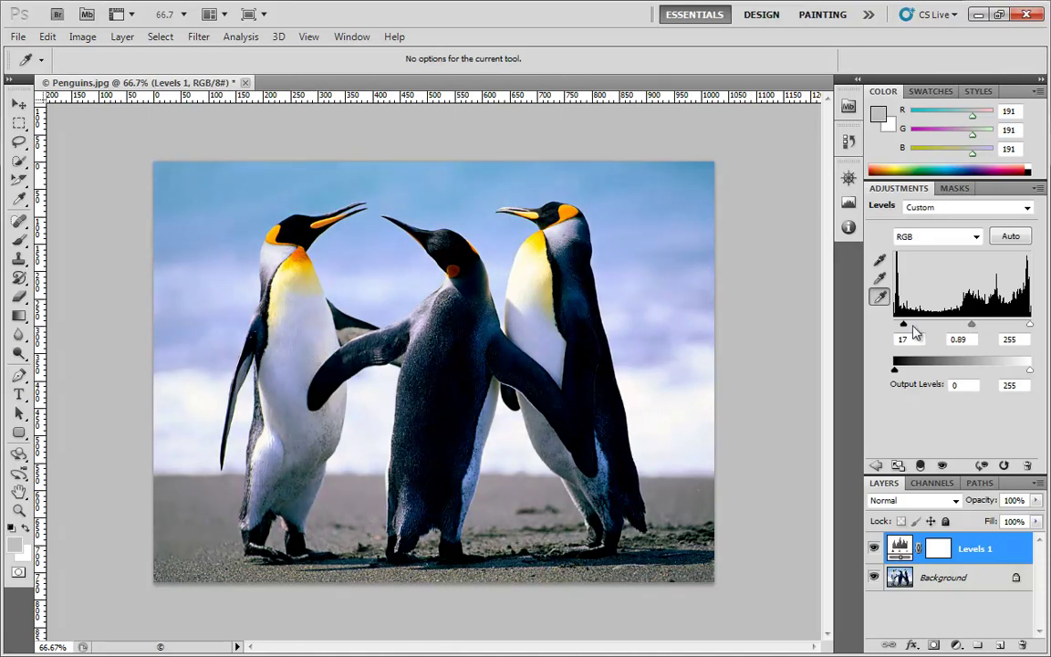
{"action": "left_click_drag", "start_coordinate": [904, 328], "coordinate": [894, 329]}
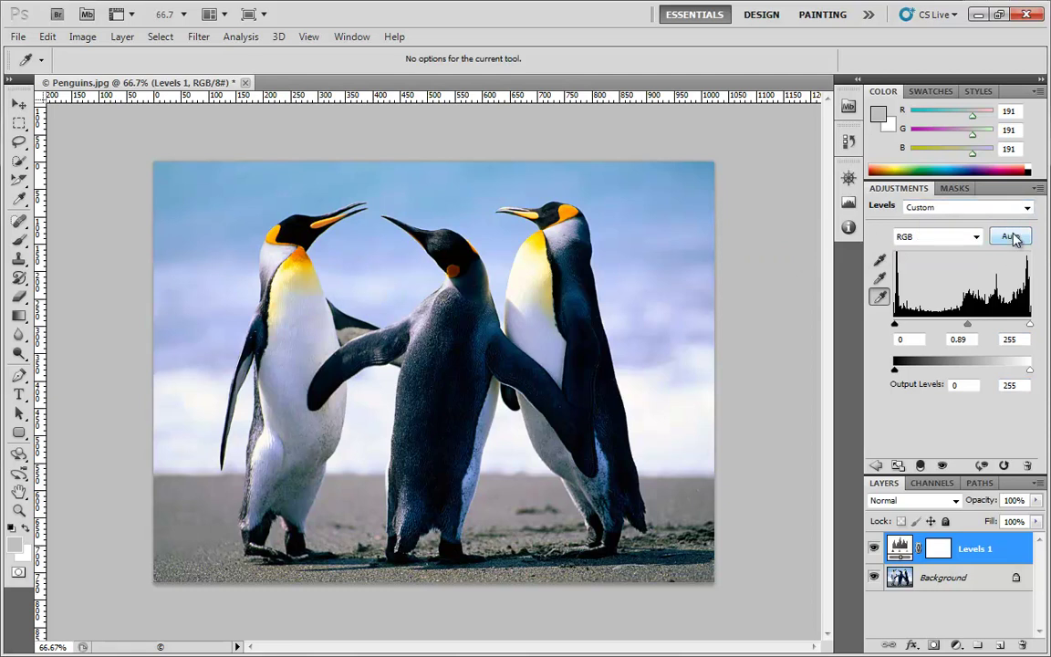
Try a shadow input of 87 on the Red channel, return it to 0, and try the channel's highlight input.
{"action": "left_click", "coordinate": [972, 236]}
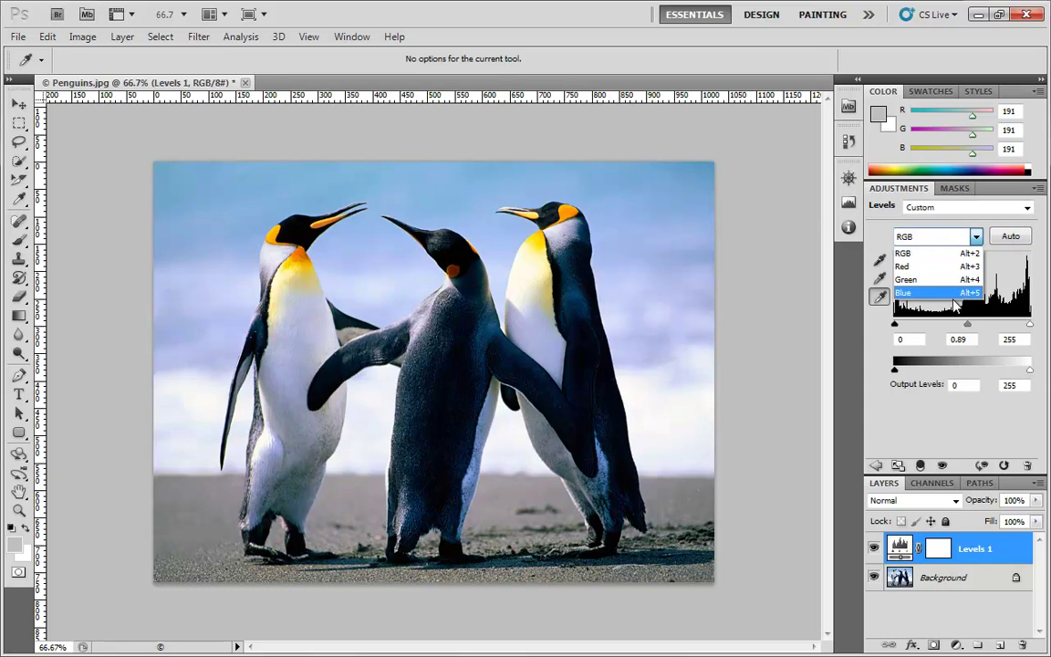
{"action": "left_click", "coordinate": [917, 267]}
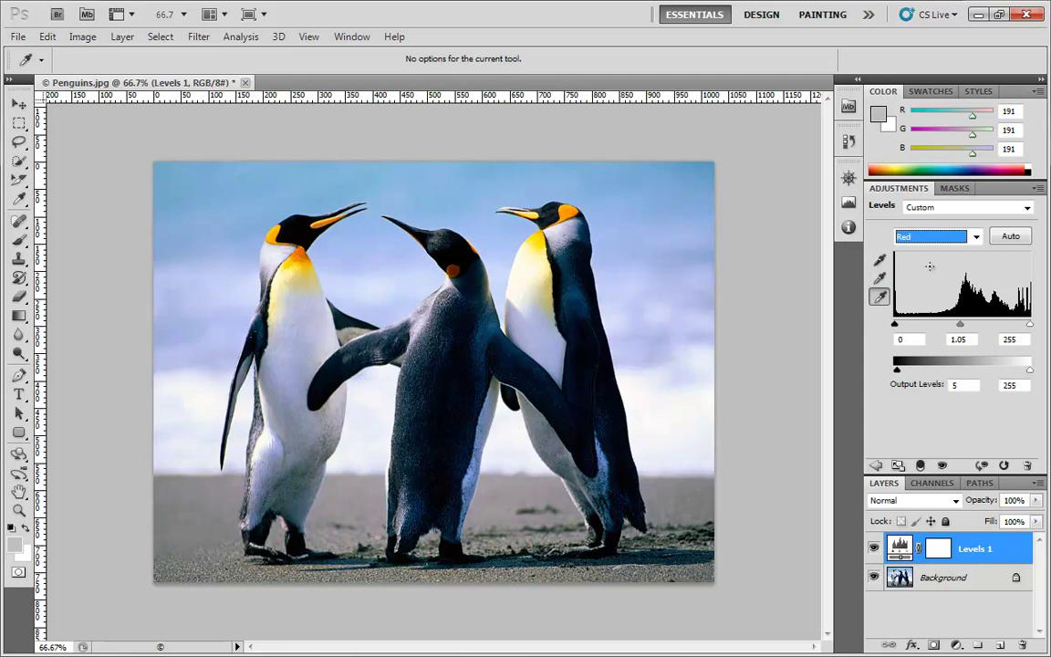
{"action": "left_click_drag", "start_coordinate": [895, 325], "coordinate": [940, 331]}
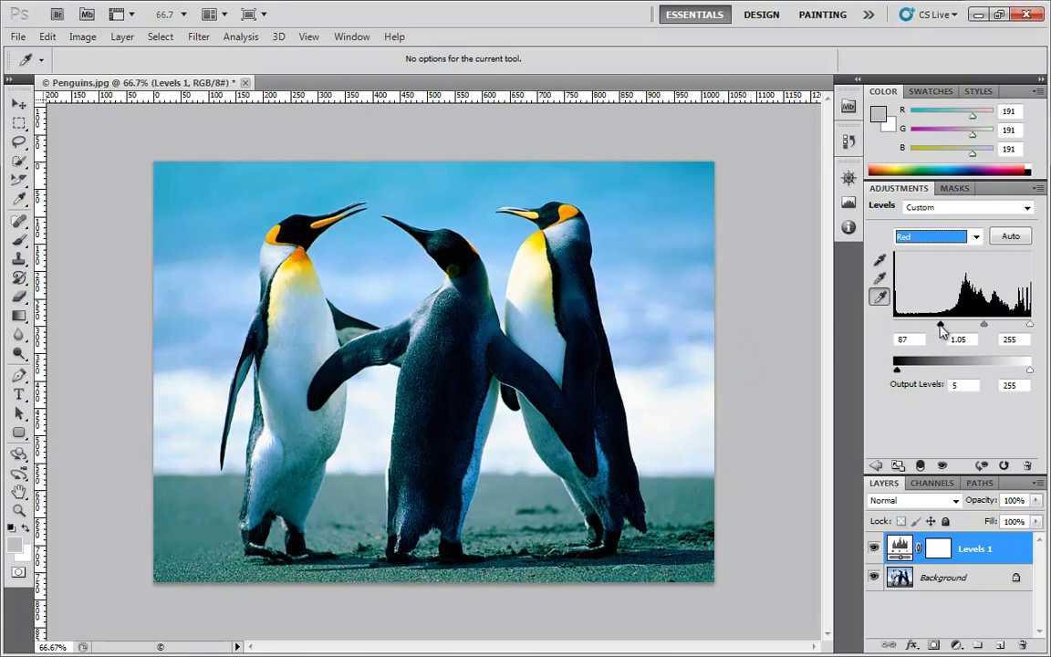
{"action": "left_click_drag", "start_coordinate": [941, 326], "coordinate": [895, 328]}
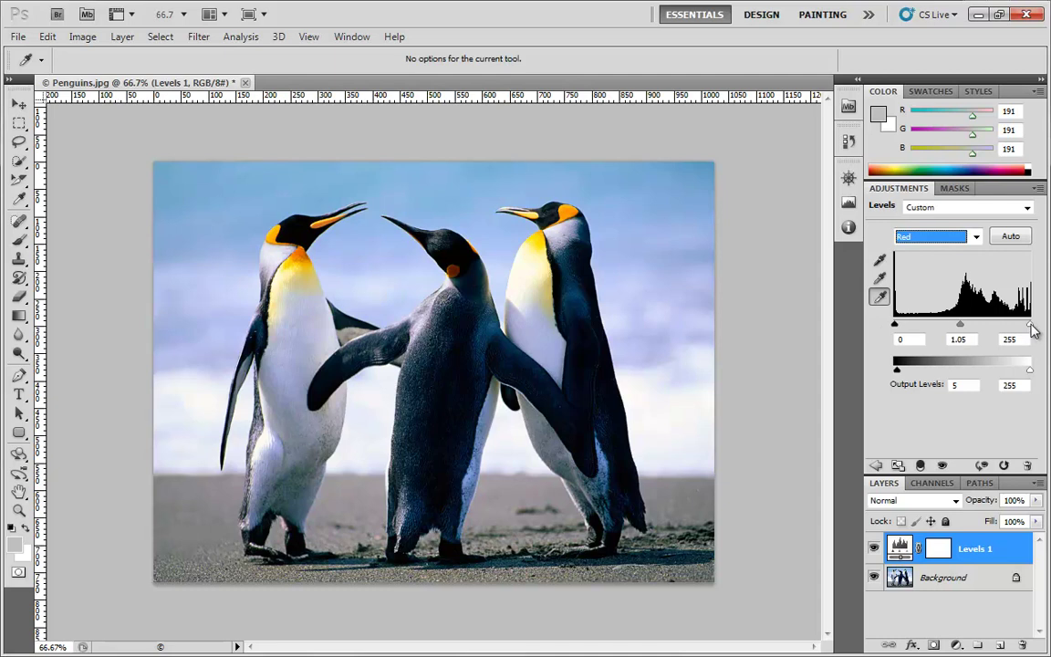
{"action": "mouse_move", "coordinate": [1032, 327]}
{"action": "left_mouse_down"}
{"action": "mouse_move", "coordinate": [964, 327]}
{"action": "mouse_move", "coordinate": [1029, 326]}
{"action": "left_mouse_up"}
Switch the Levels adjustment to the Green channel and try its highlight input, returning it to 255.
{"action": "left_click", "coordinate": [975, 237]}
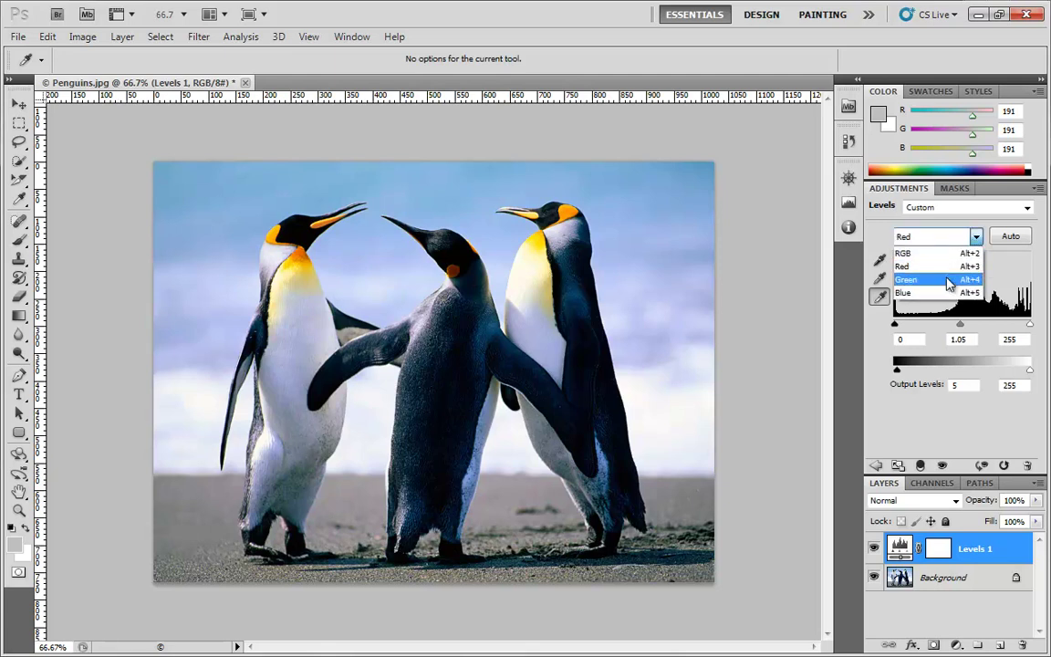
{"action": "left_click", "coordinate": [946, 277]}
{"action": "left_click_drag", "start_coordinate": [1030, 324], "coordinate": [1033, 323]}
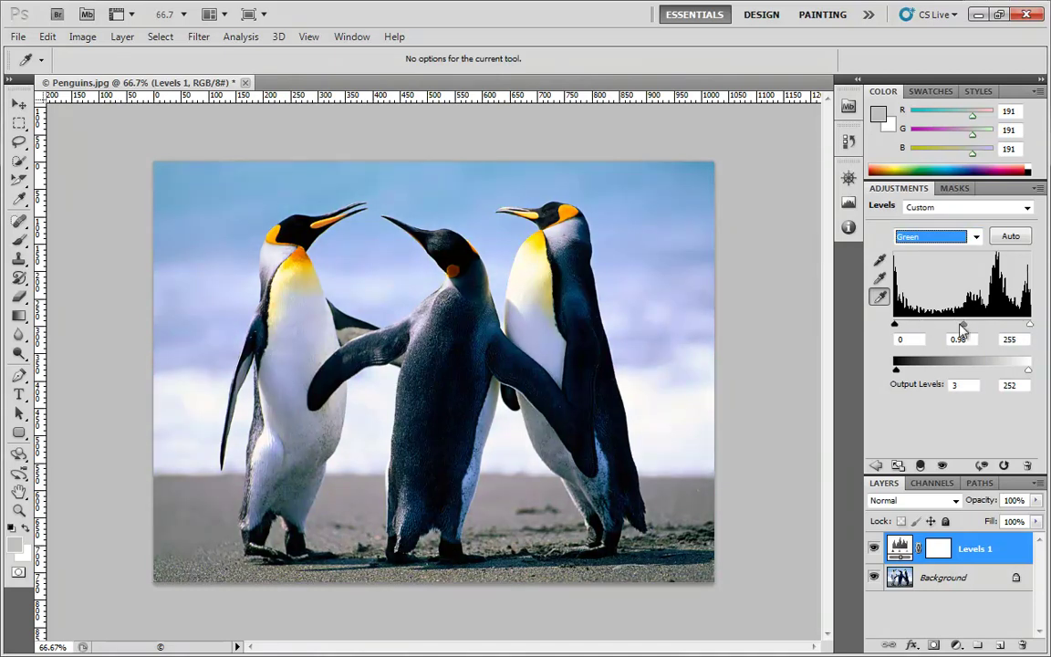